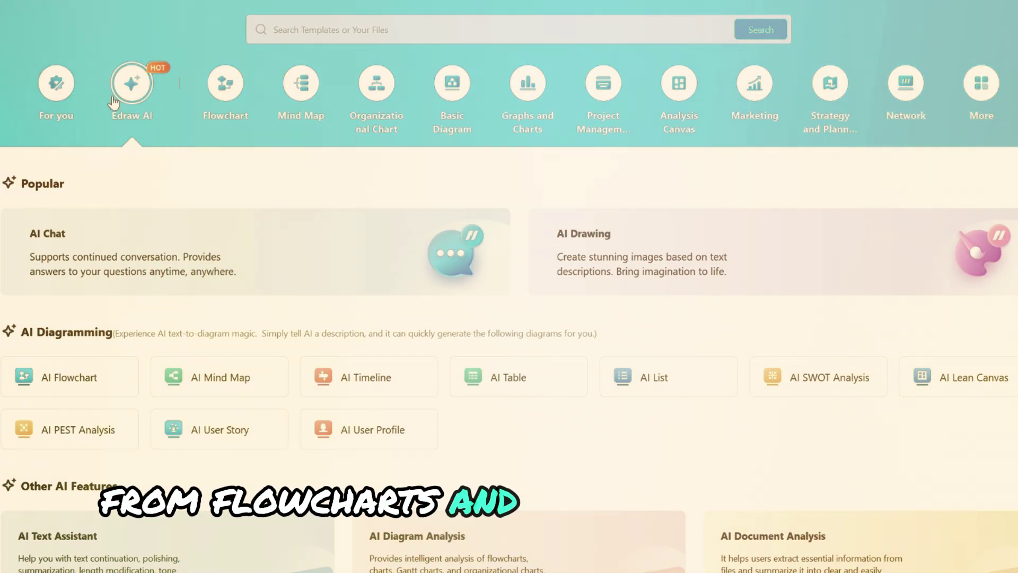
Switch the home page to For you and scroll through the Local Templates.
click(56, 84)
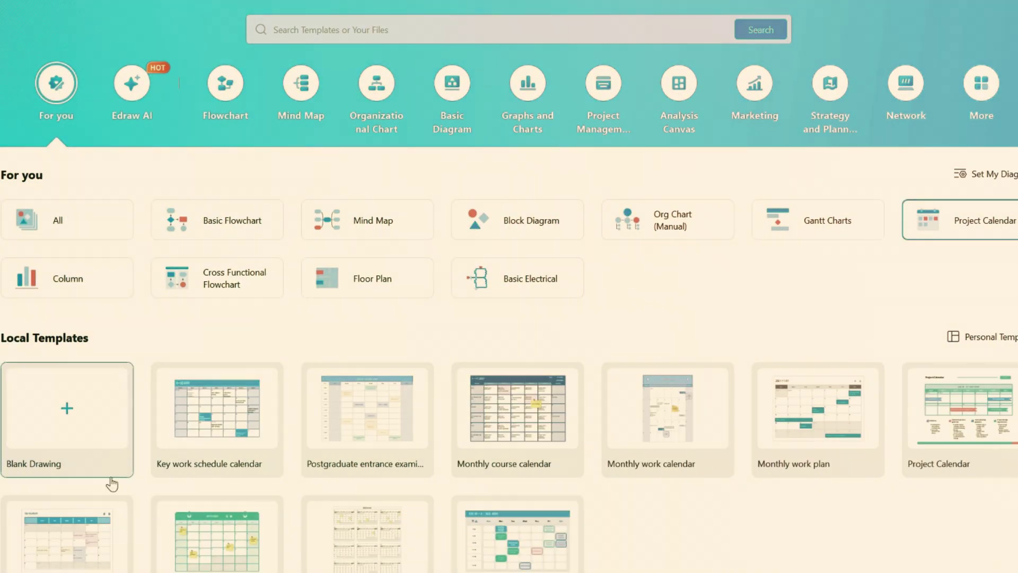
scroll(112, 483, down, 1)
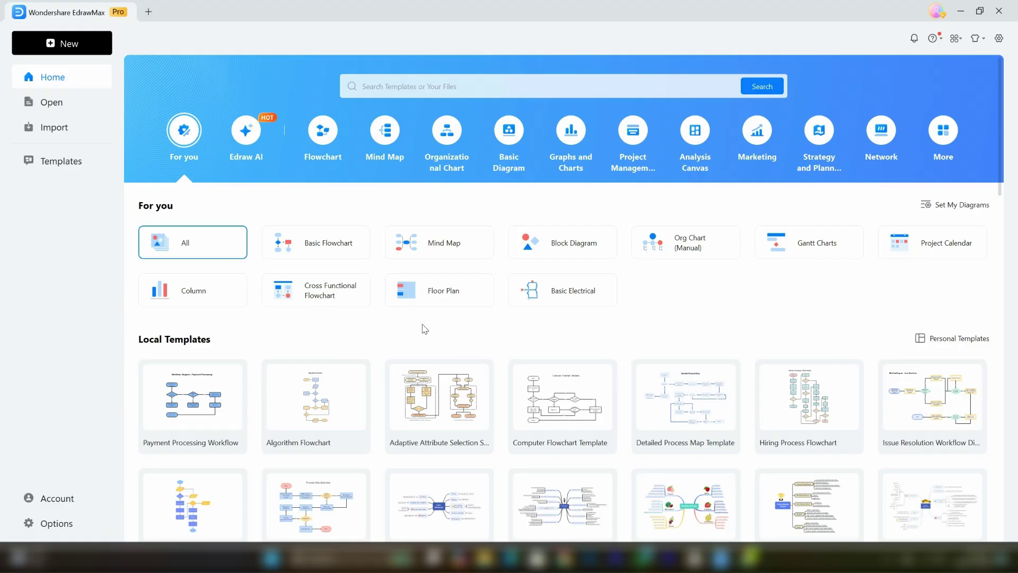
Switch to the Edraw AI category and back to For you, browsing the templates.
click(247, 133)
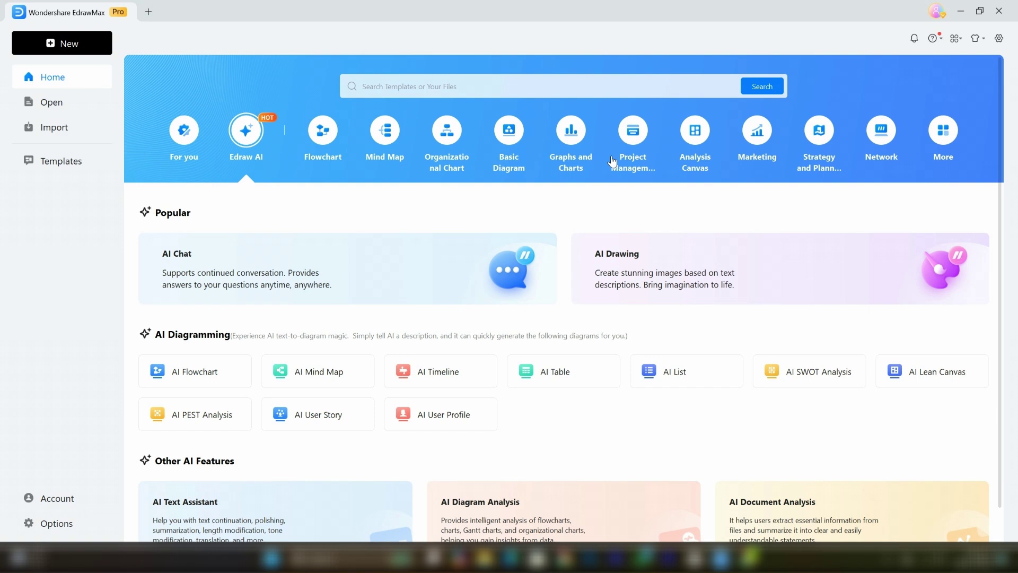
click(186, 139)
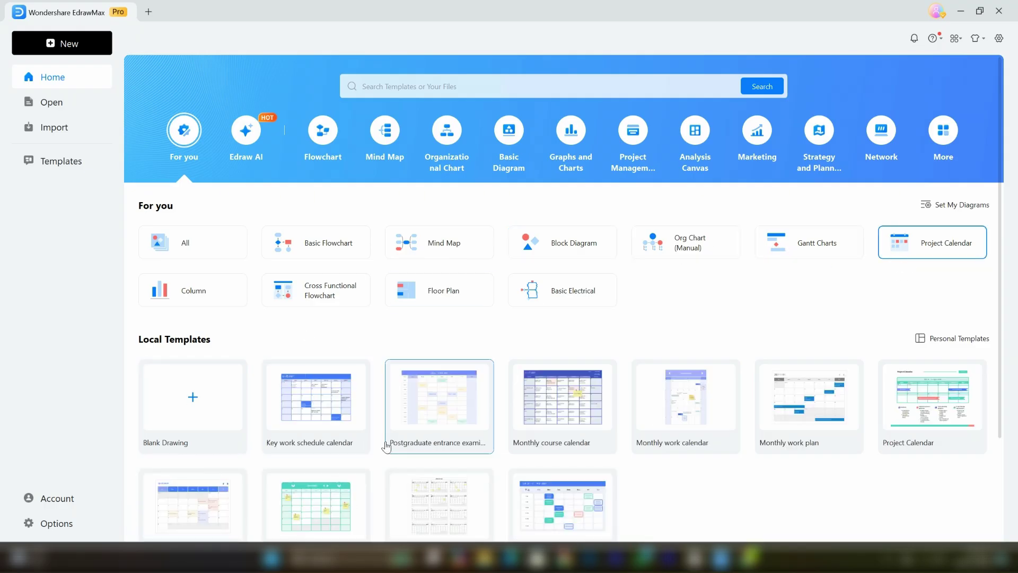
scroll(371, 371, down, 1)
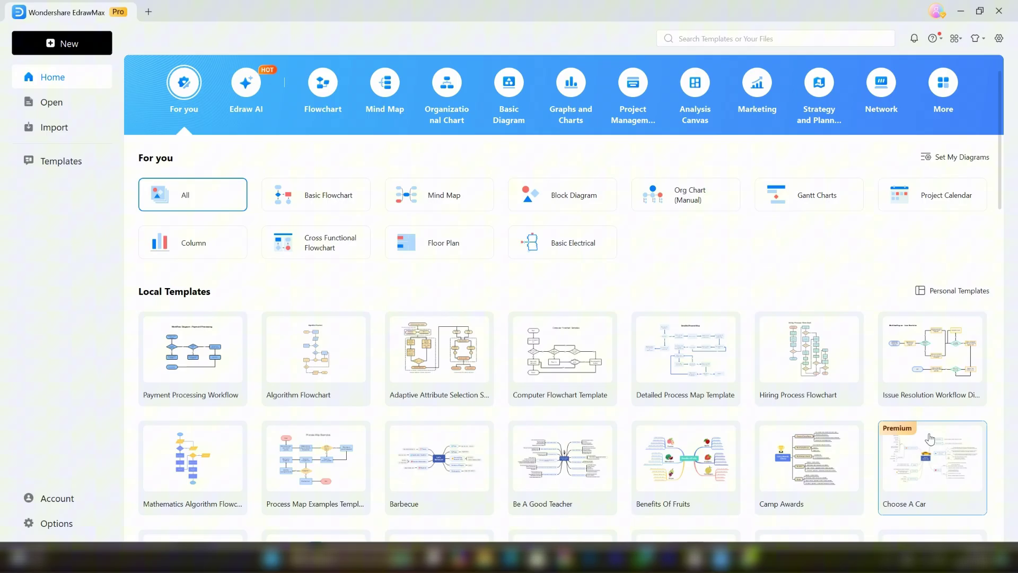
scroll(212, 469, down, 2)
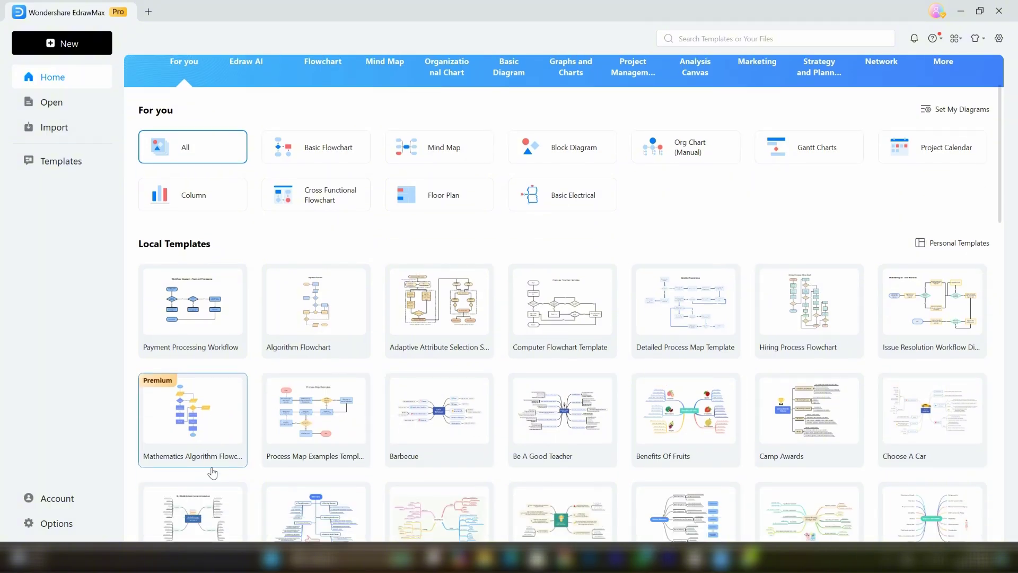
scroll(320, 225, up, 3)
Filter the local templates to Basic Flowchart and open the new-document list.
click(321, 233)
scroll(321, 234, down, 1)
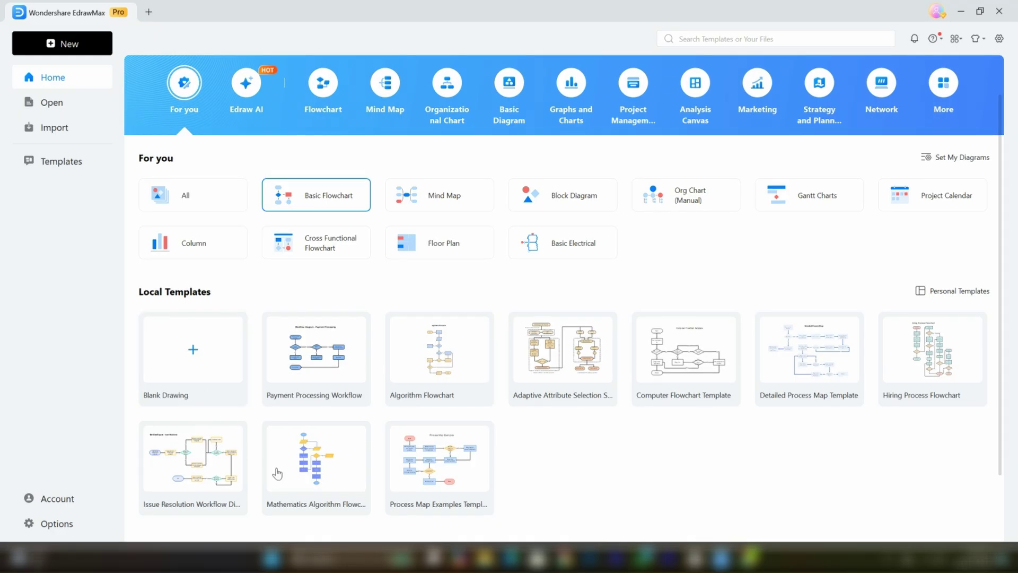
scroll(348, 306, up, 1)
click(67, 46)
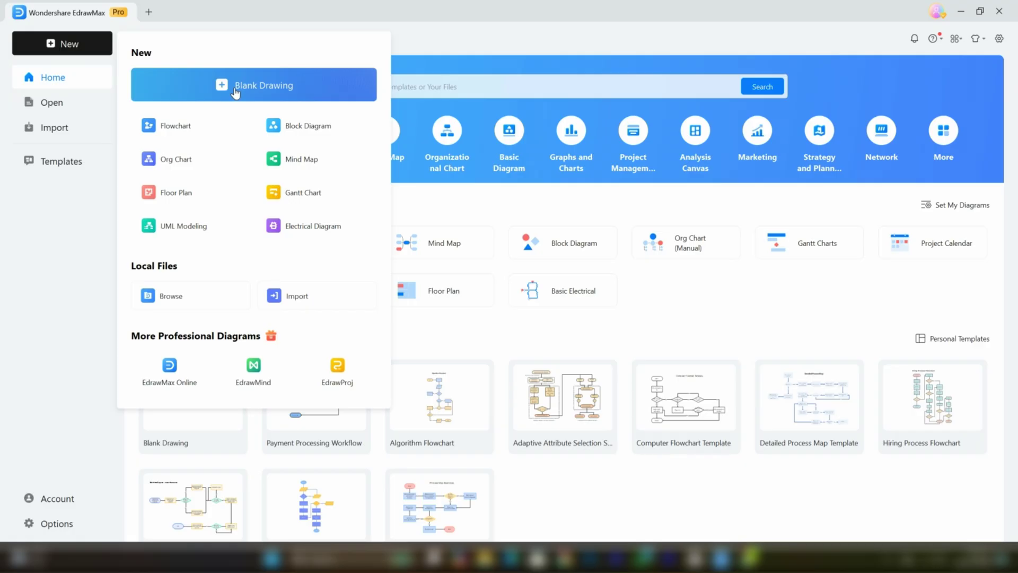
Start a blank drawing, collapse Basic Flowchart Shapes, and preview the Templates gallery.
click(236, 93)
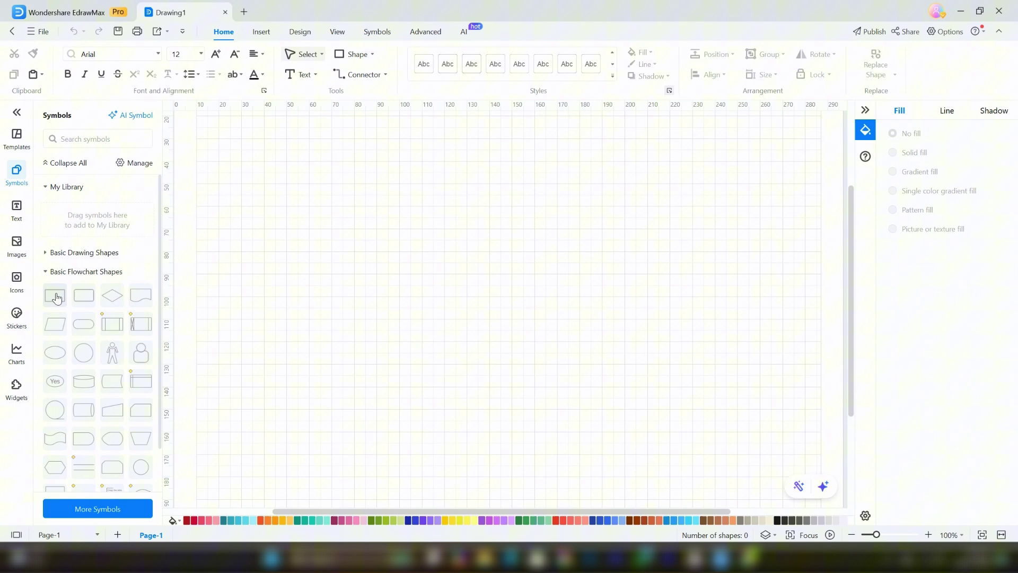
click(46, 272)
click(17, 136)
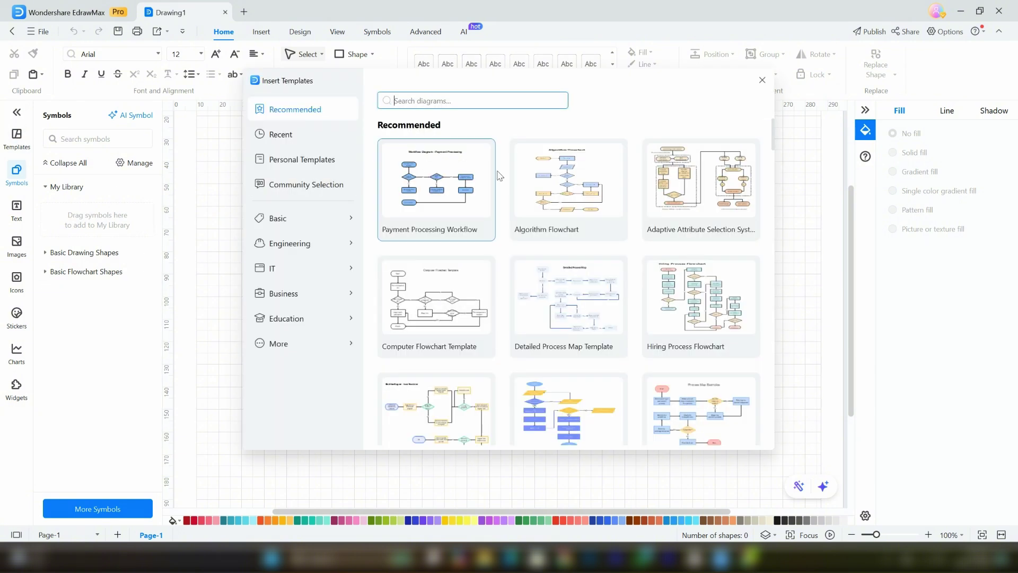
click(153, 194)
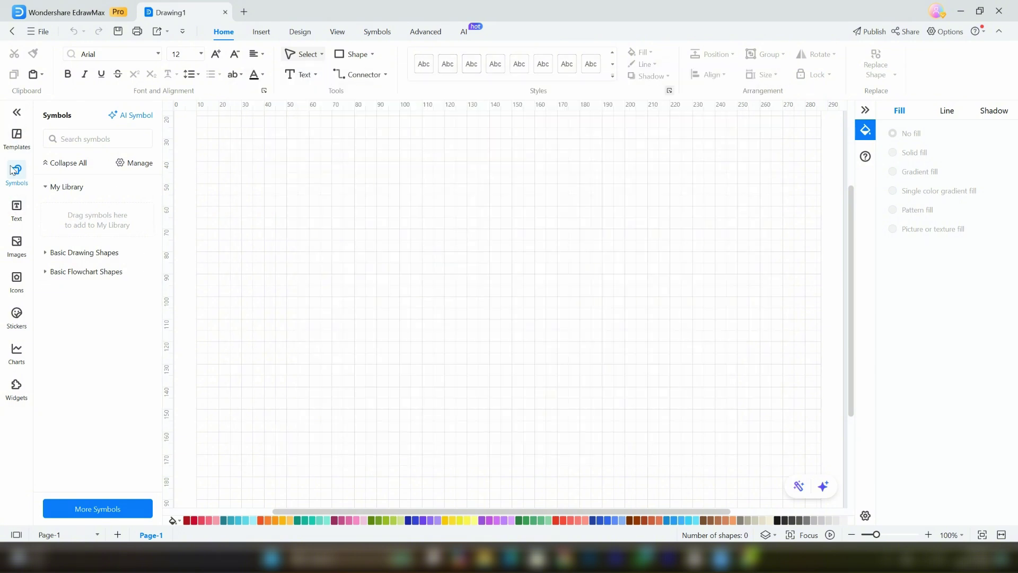
Browse the Text, Images and Icons sidebar panels.
click(16, 208)
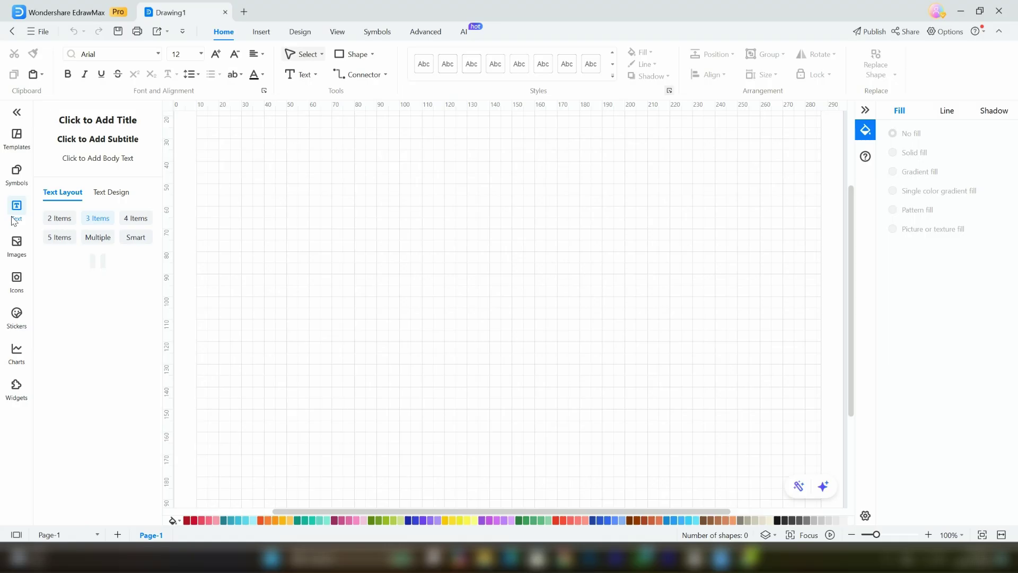
click(16, 245)
click(16, 280)
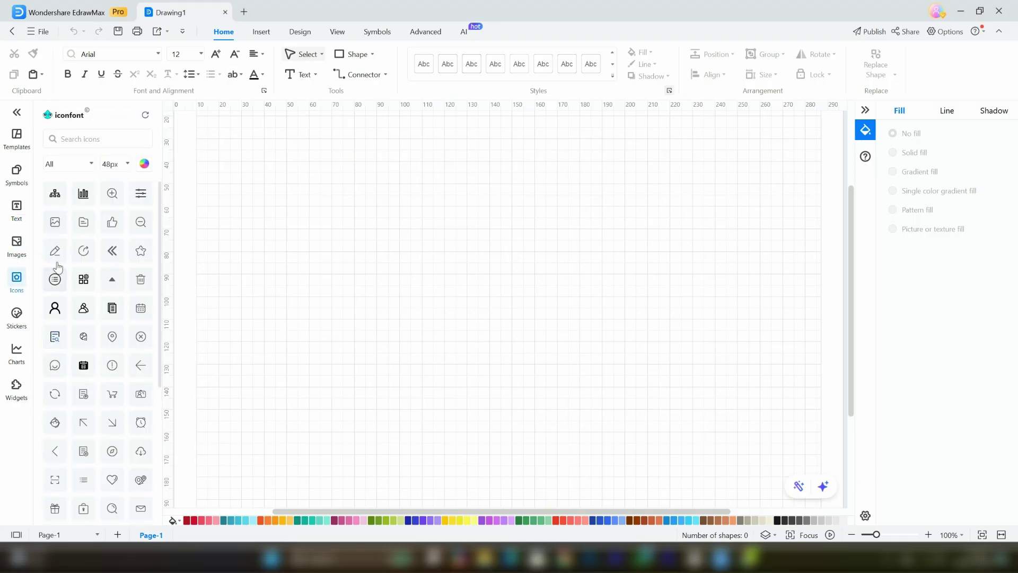
scroll(123, 368, down, 1)
scroll(123, 367, down, 1)
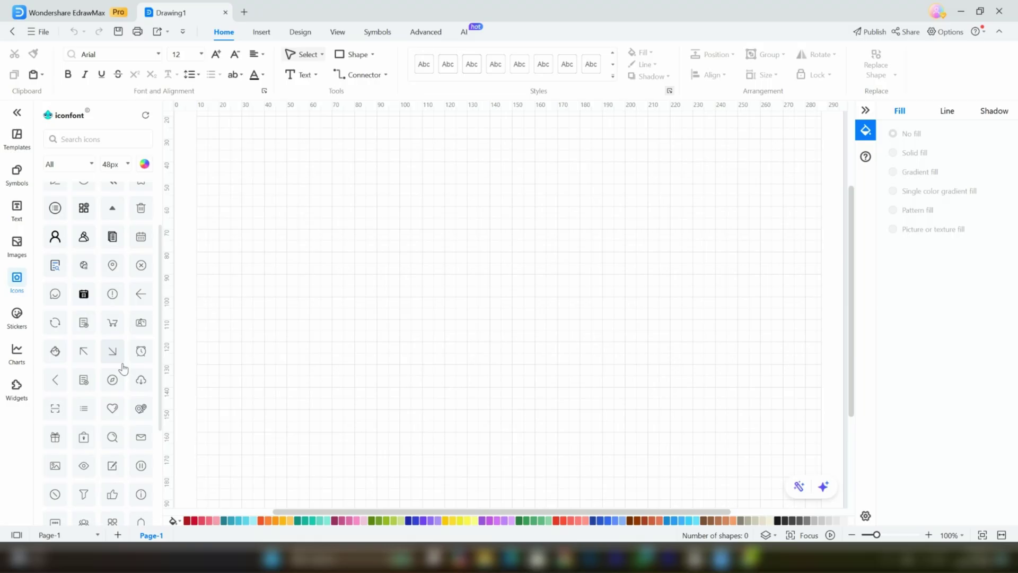
scroll(123, 368, down, 2)
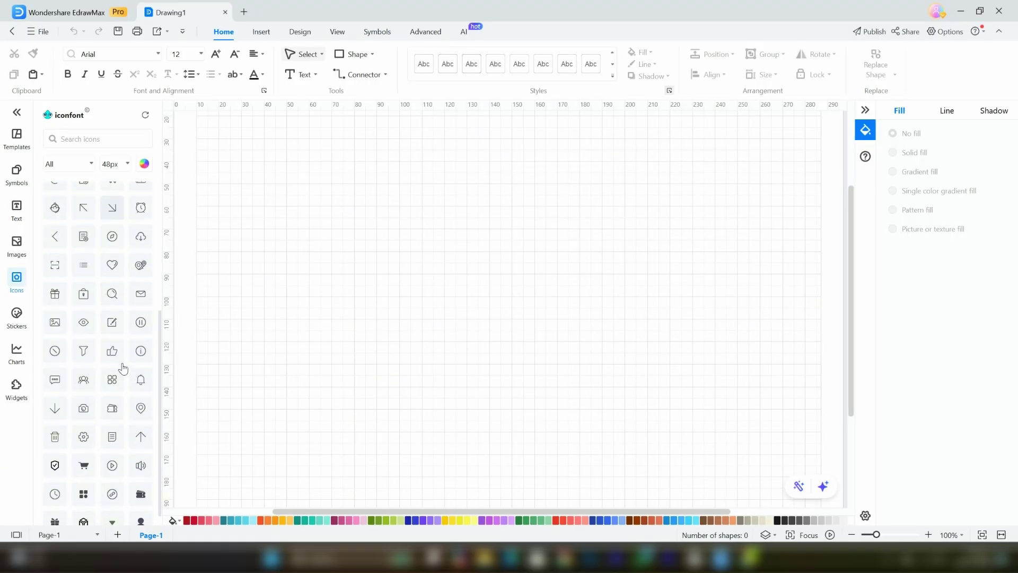
Browse the Stickers, Charts and Widgets panels, then return to Symbols.
click(16, 317)
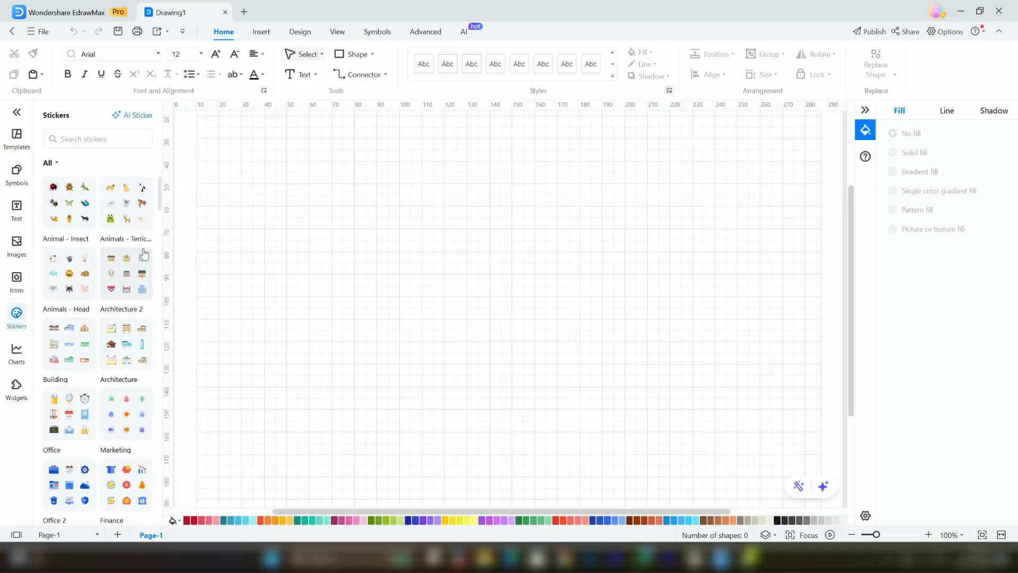
scroll(128, 482, down, 5)
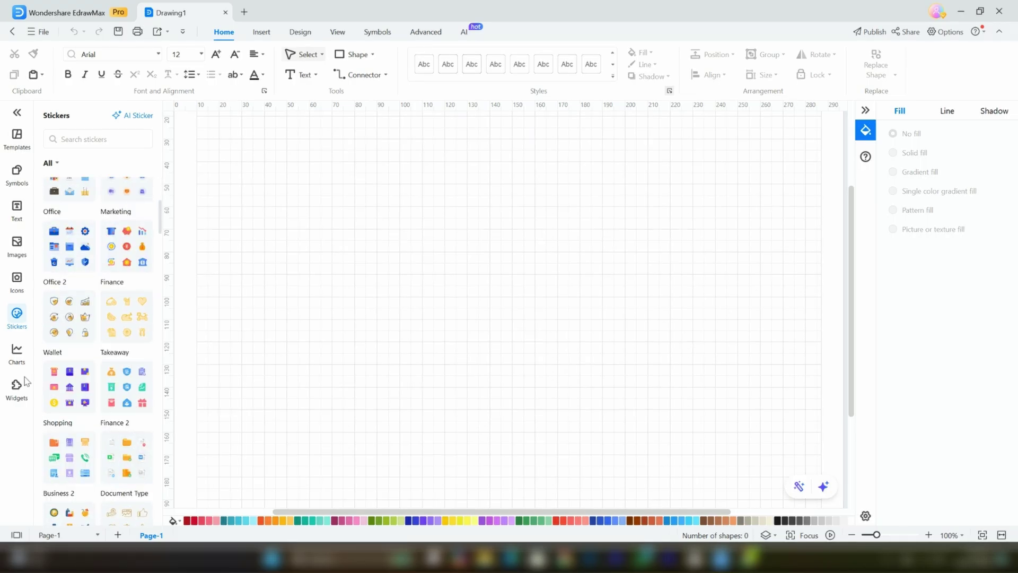
click(16, 352)
click(16, 388)
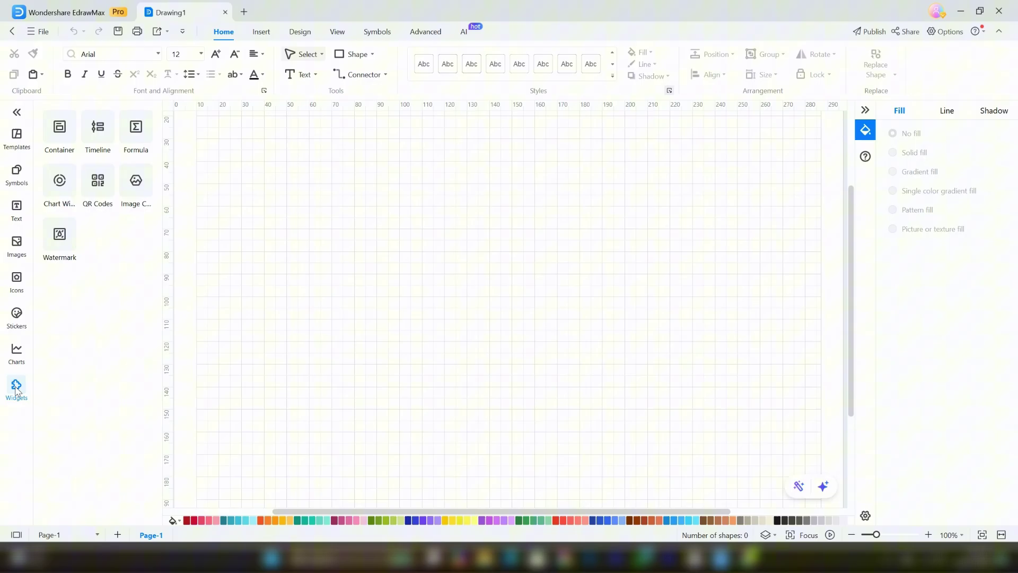
click(16, 174)
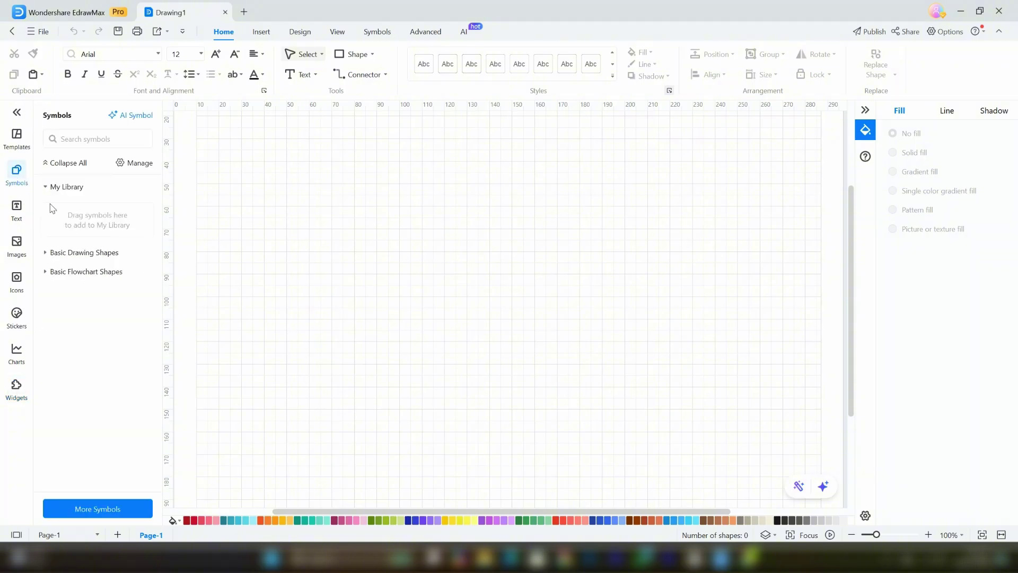
Place a rectangle from Basic Flowchart Shapes near the top centre and enlarge it.
click(52, 187)
click(48, 226)
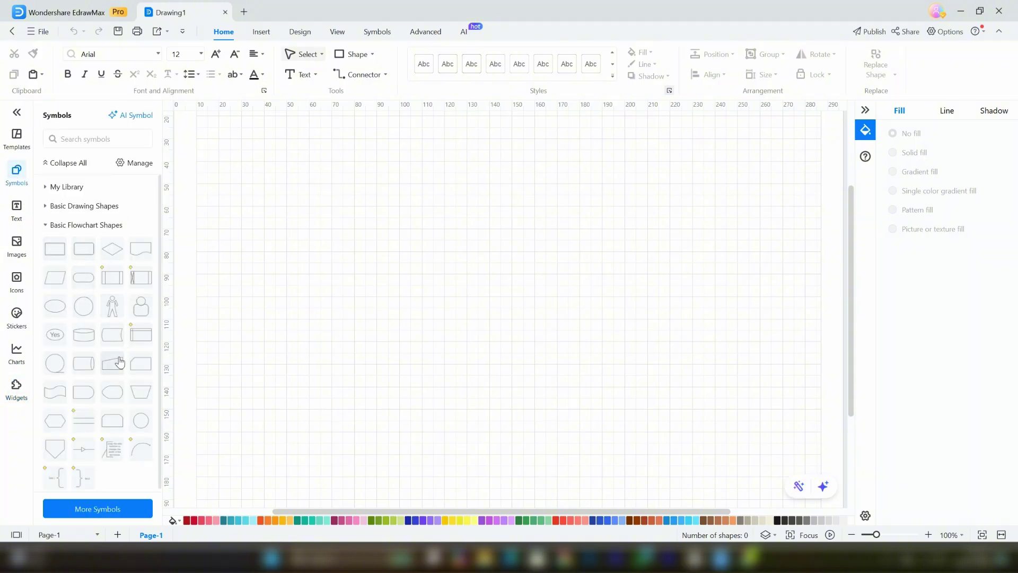
drag(78, 262, 369, 285)
drag(439, 239, 509, 234)
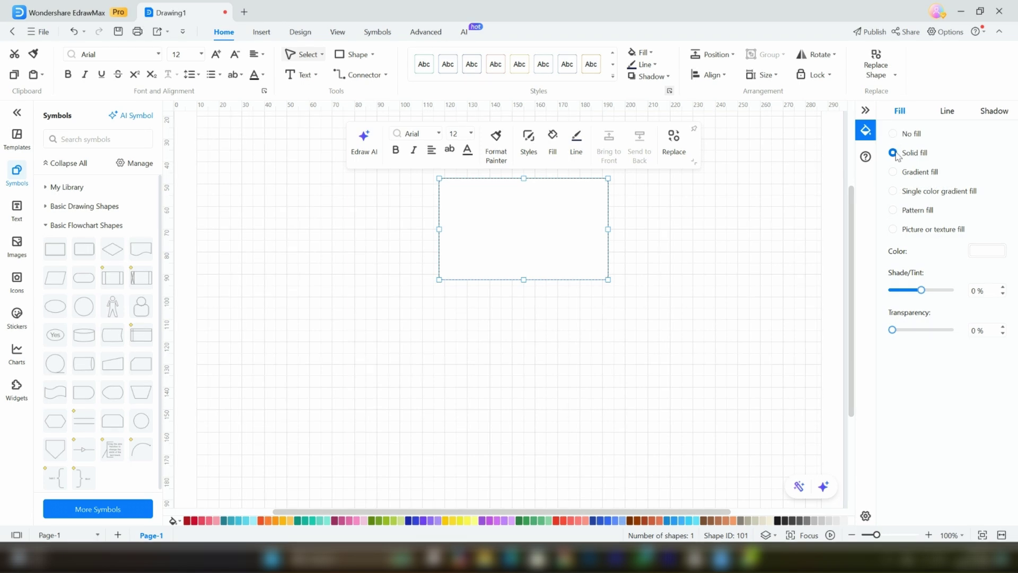
Try black, blue and yellow fills, then give the rectangle a gradient fill.
click(981, 251)
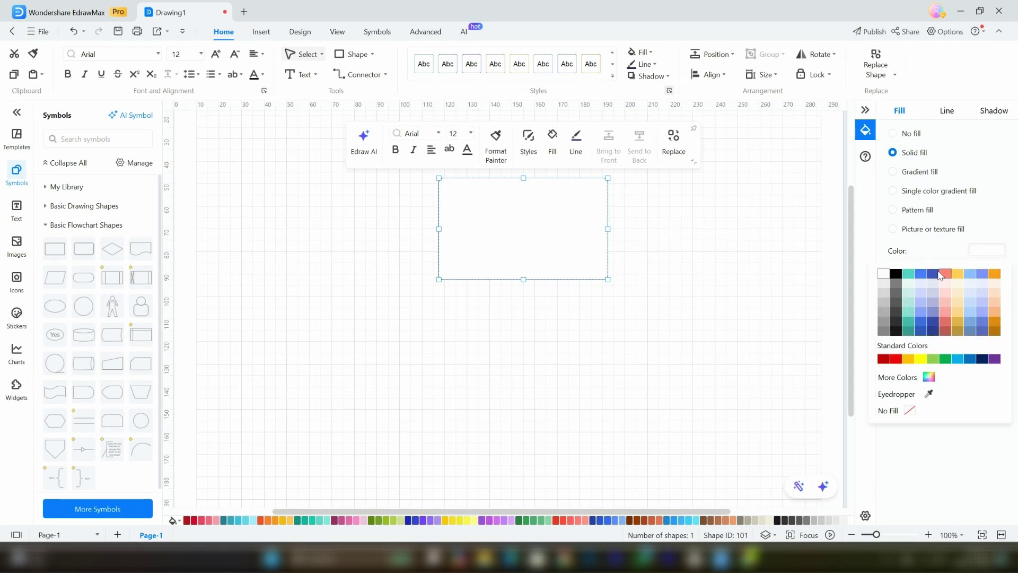
click(896, 271)
click(981, 252)
click(932, 311)
click(981, 251)
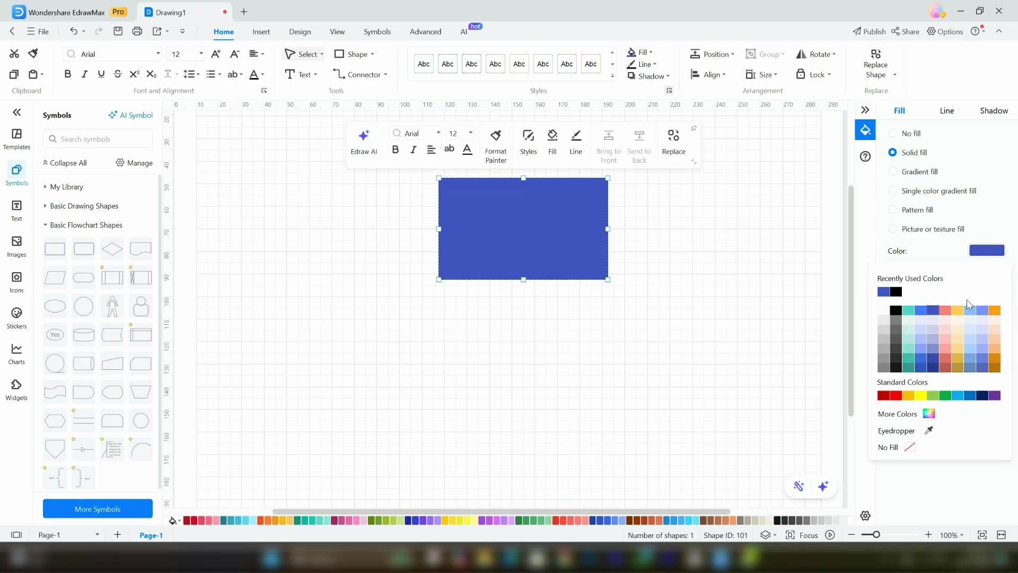
click(959, 310)
click(893, 172)
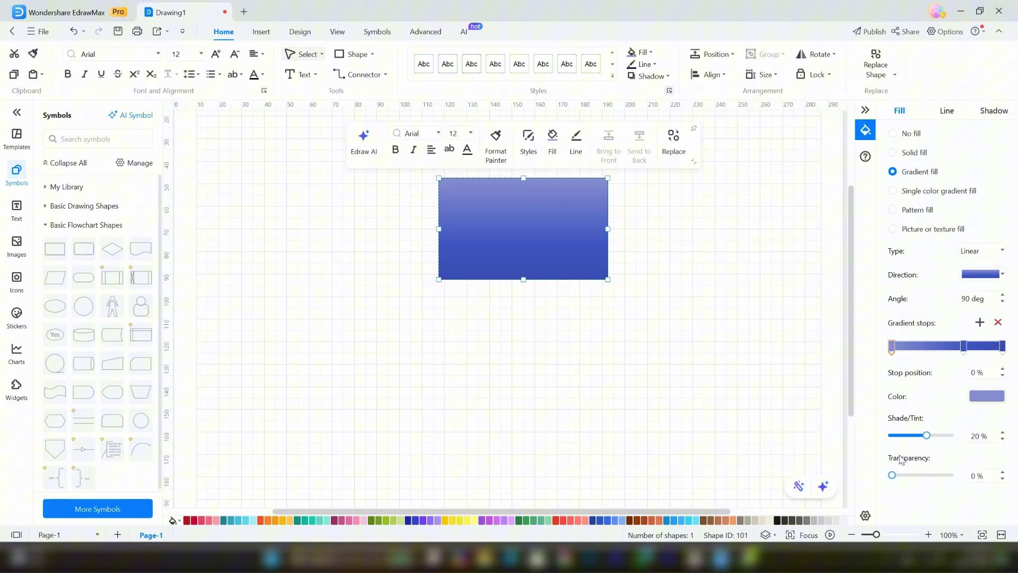
Add a soft grey drop shadow with 63% transparency, 103% size and 13 pt blur.
click(952, 116)
click(995, 111)
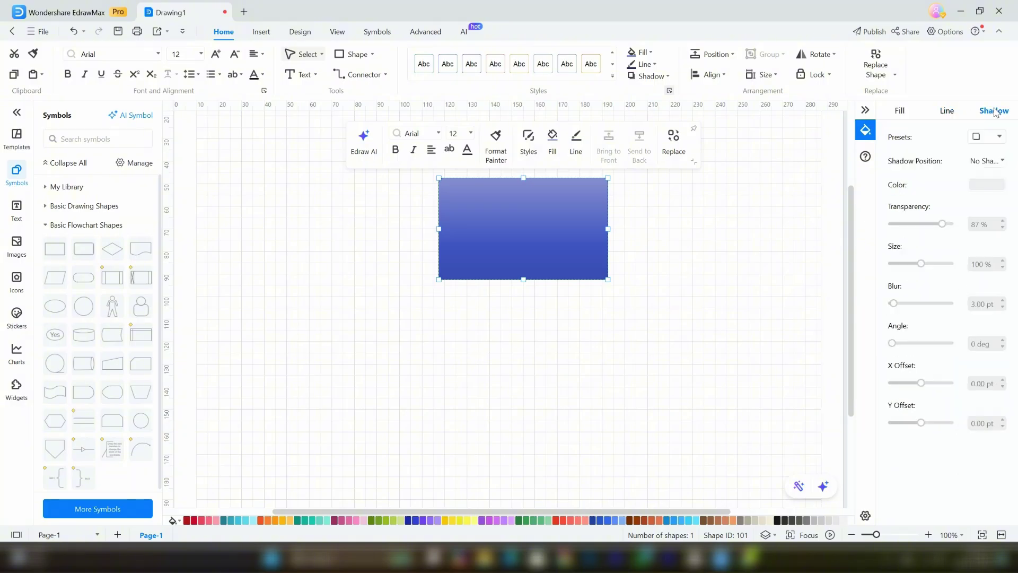
click(985, 161)
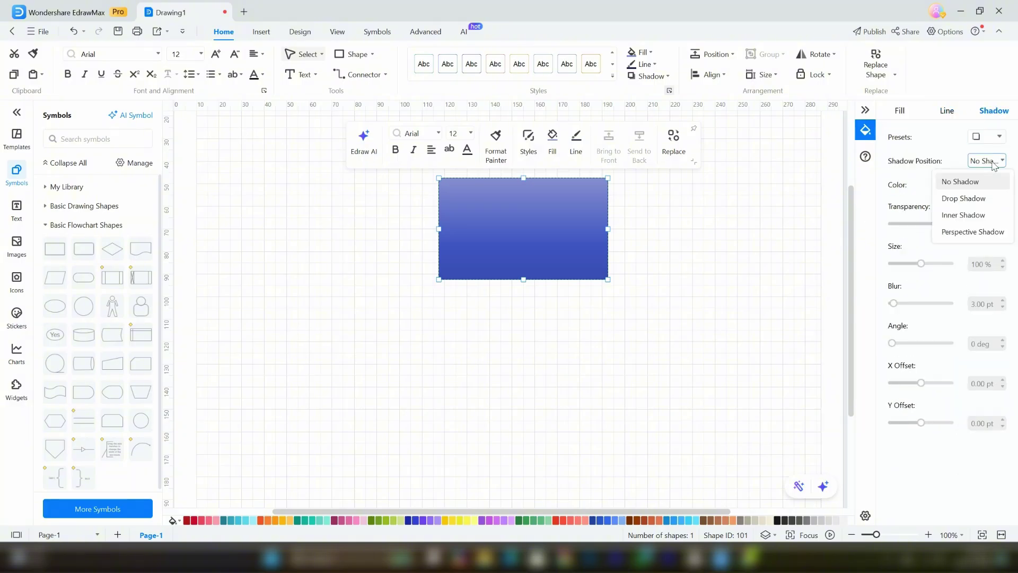
click(973, 199)
click(986, 184)
click(909, 231)
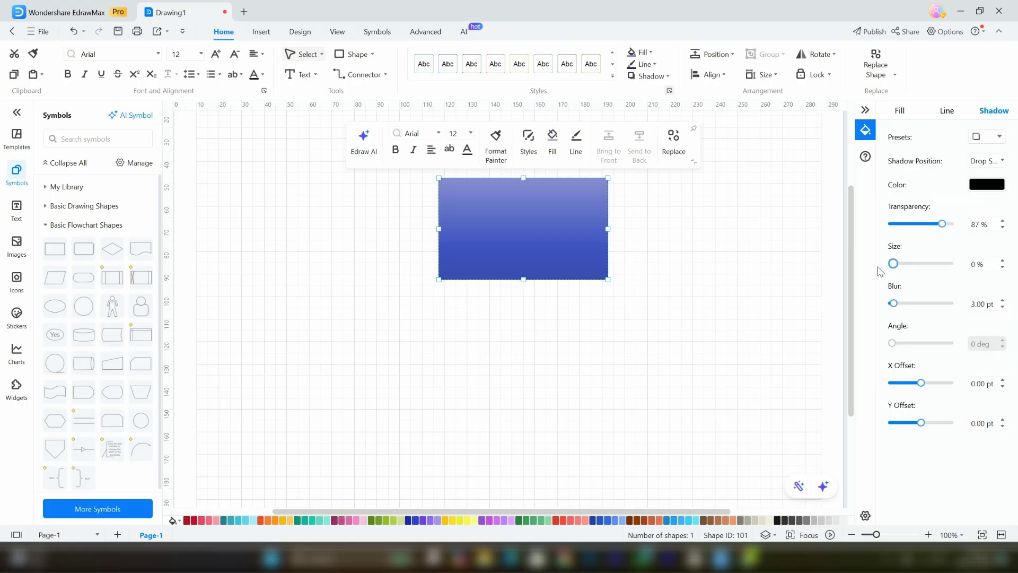
click(917, 266)
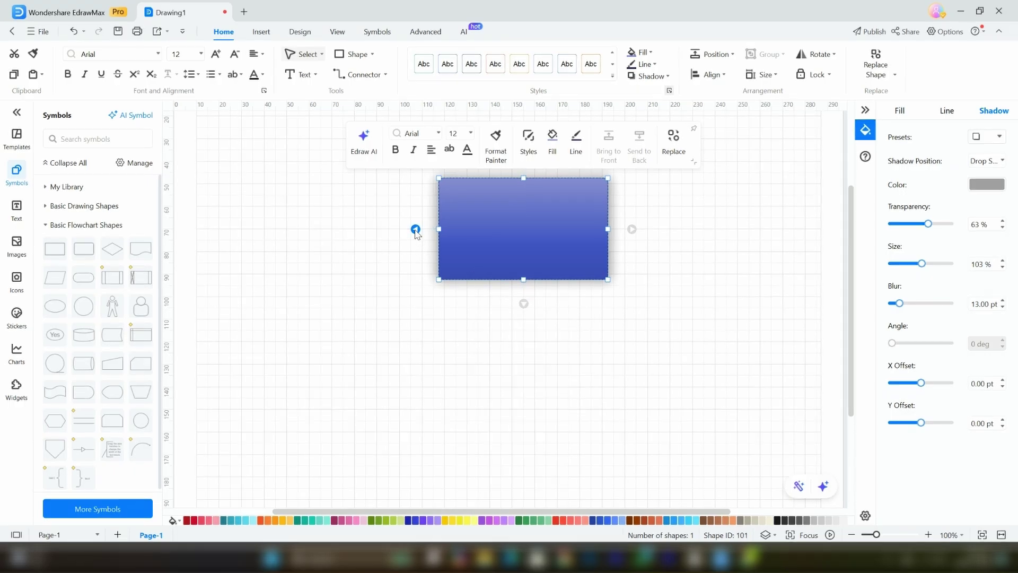
Add a connected circle below the rectangle, plus two connected rectangles right of and below it.
mouse_move(523, 308)
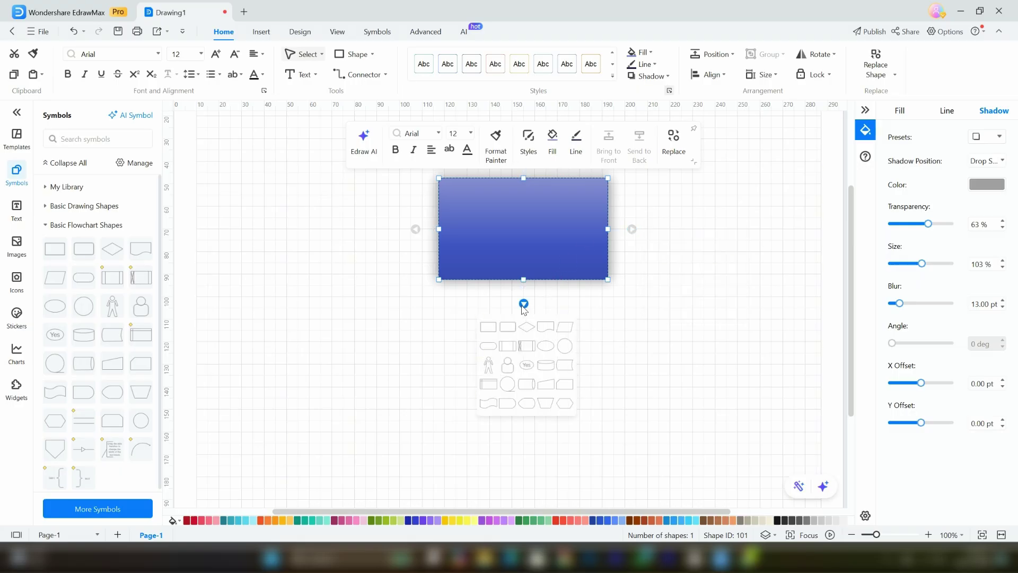
click(564, 347)
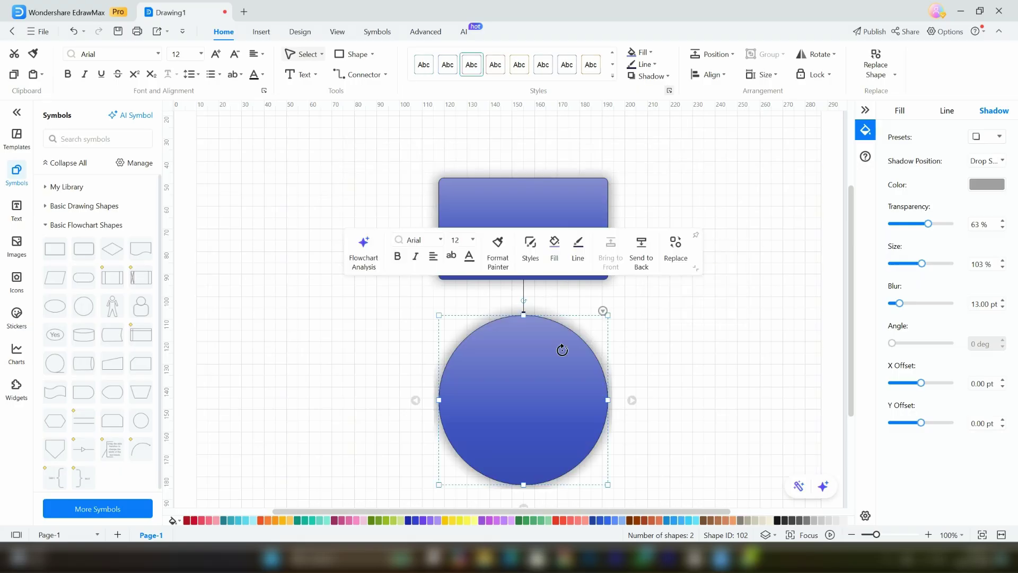
scroll(620, 328, down, 3)
click(632, 242)
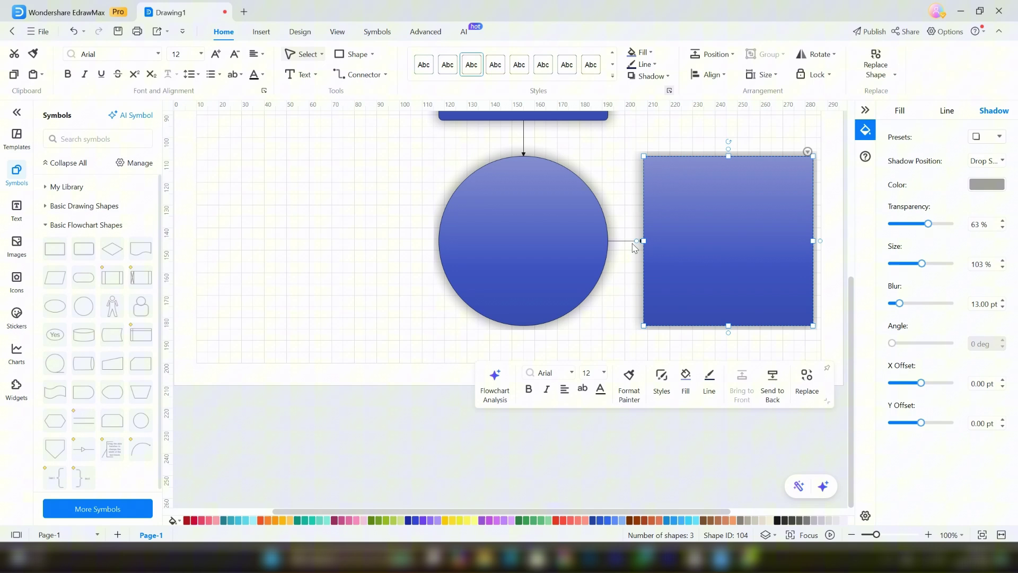
click(729, 350)
scroll(611, 398, up, 2)
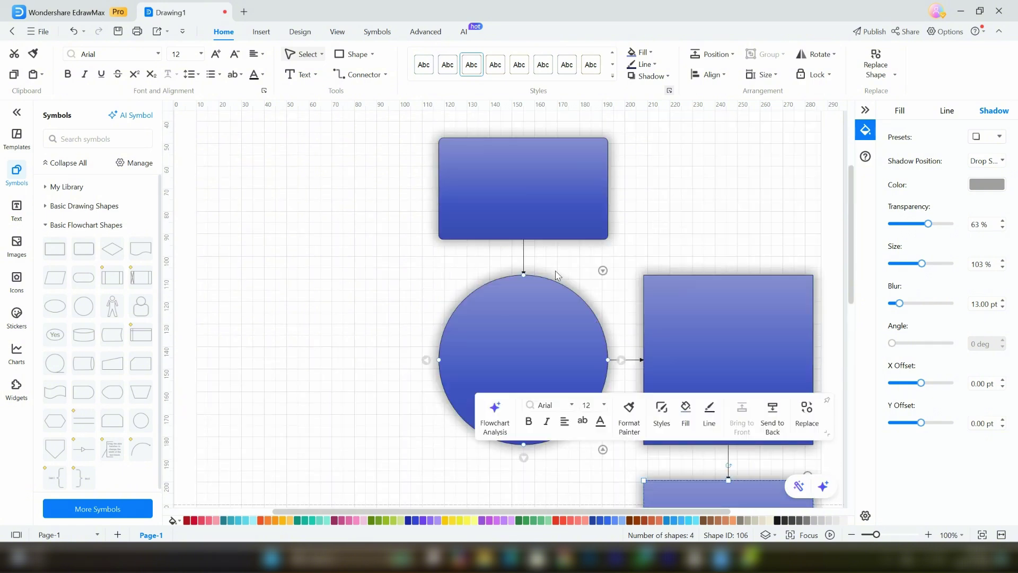
Label the top box 'Youtube' in Arial Black, size 14.
double_click(531, 202)
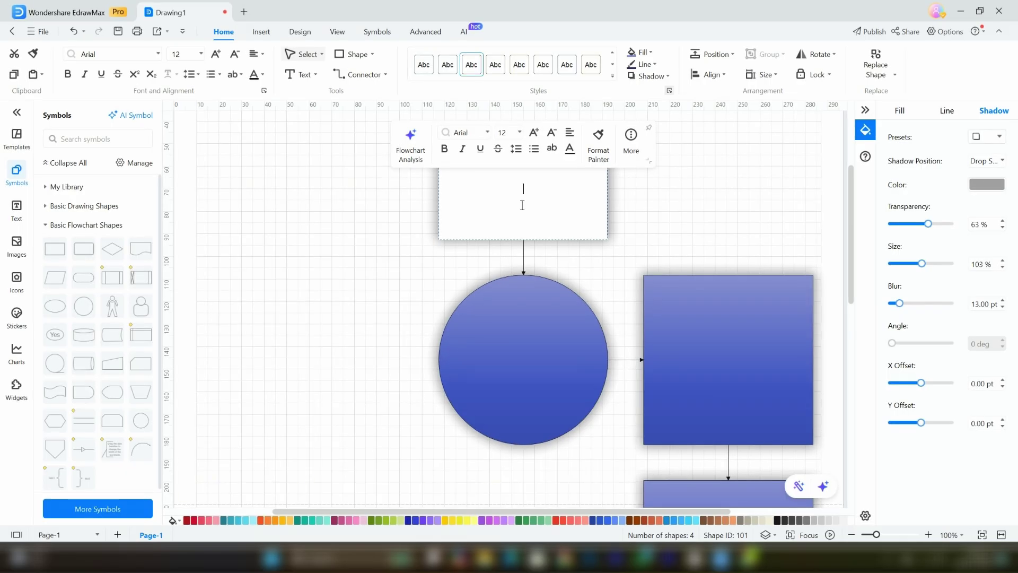
double_click(555, 190)
click(483, 132)
click(483, 222)
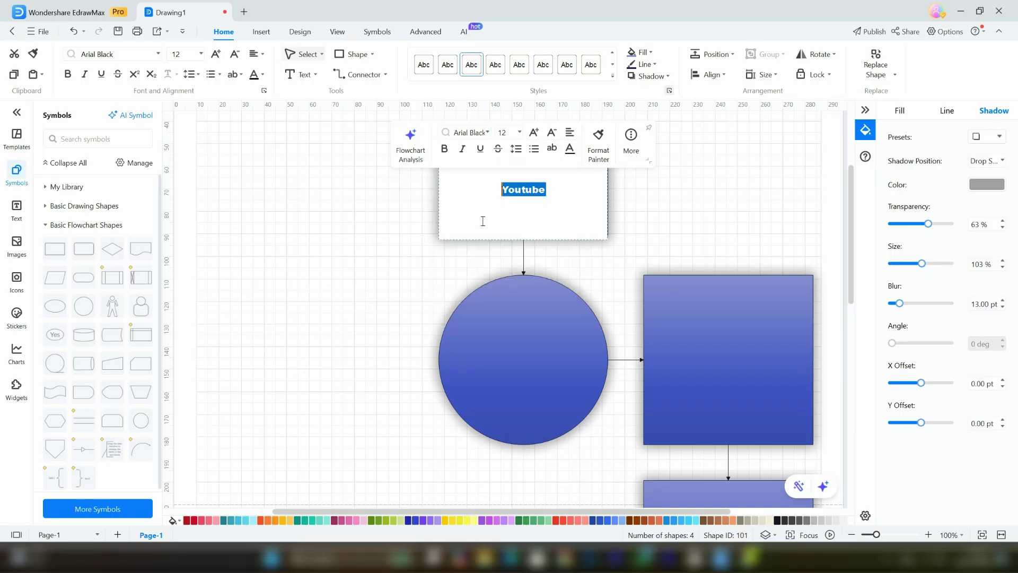
click(517, 132)
click(508, 287)
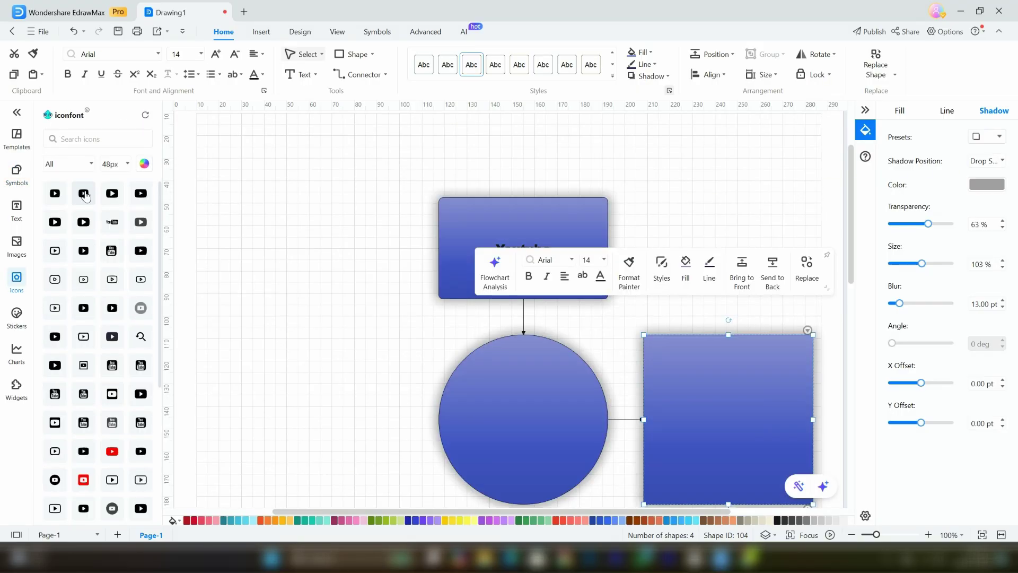
Place a YouTube icon above the label and colour it red.
drag(79, 229, 524, 233)
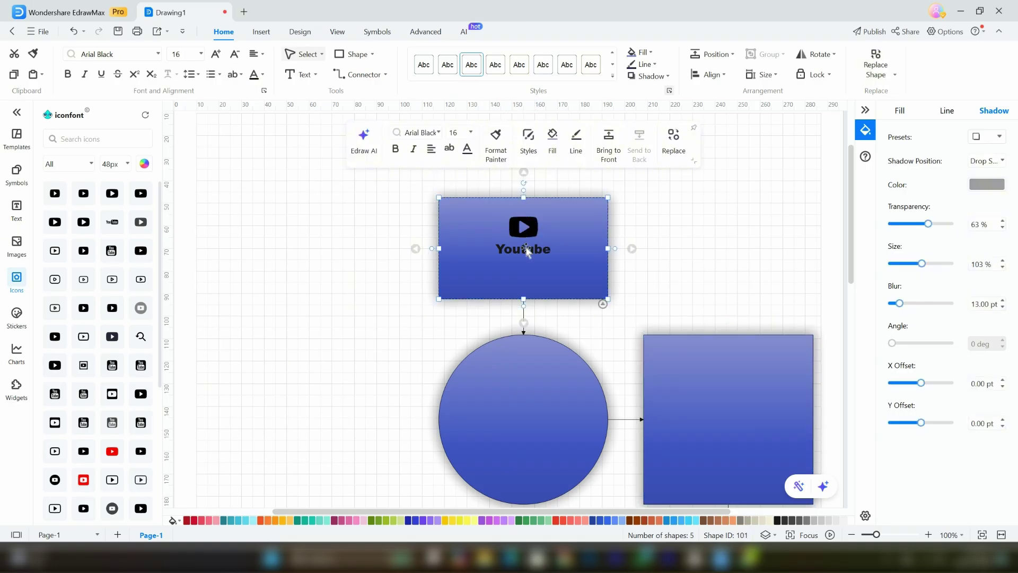
click(523, 227)
click(550, 139)
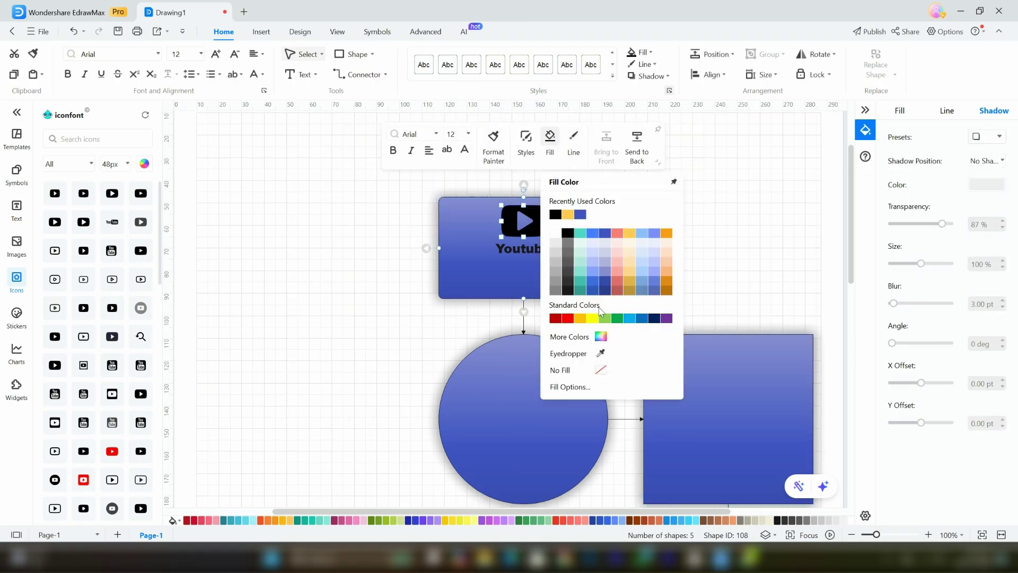
click(568, 318)
Apply a highlight colour to the Youtube label, then return to the home screen.
click(520, 255)
double_click(520, 249)
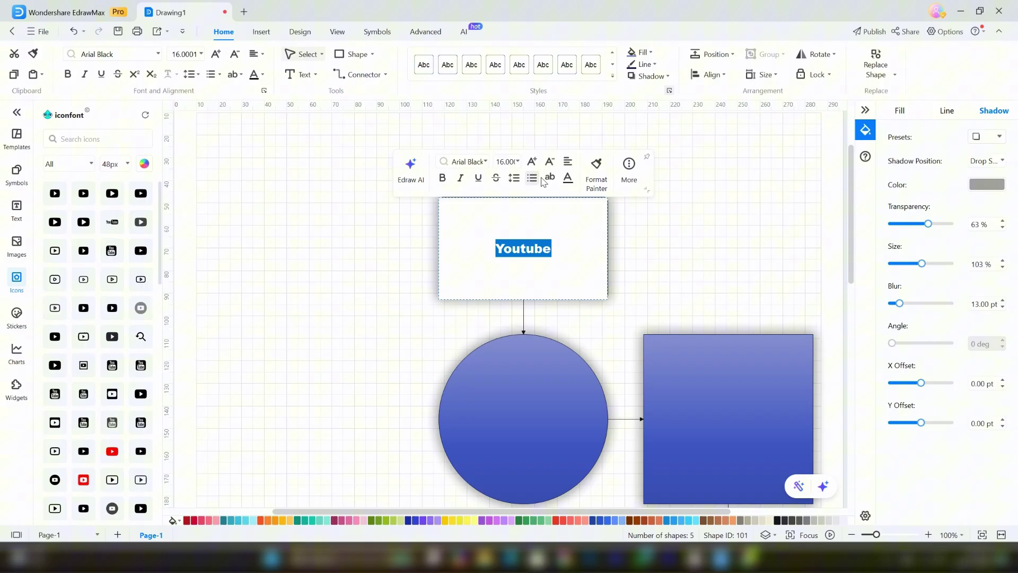
click(551, 178)
click(575, 218)
click(675, 263)
click(504, 261)
double_click(522, 251)
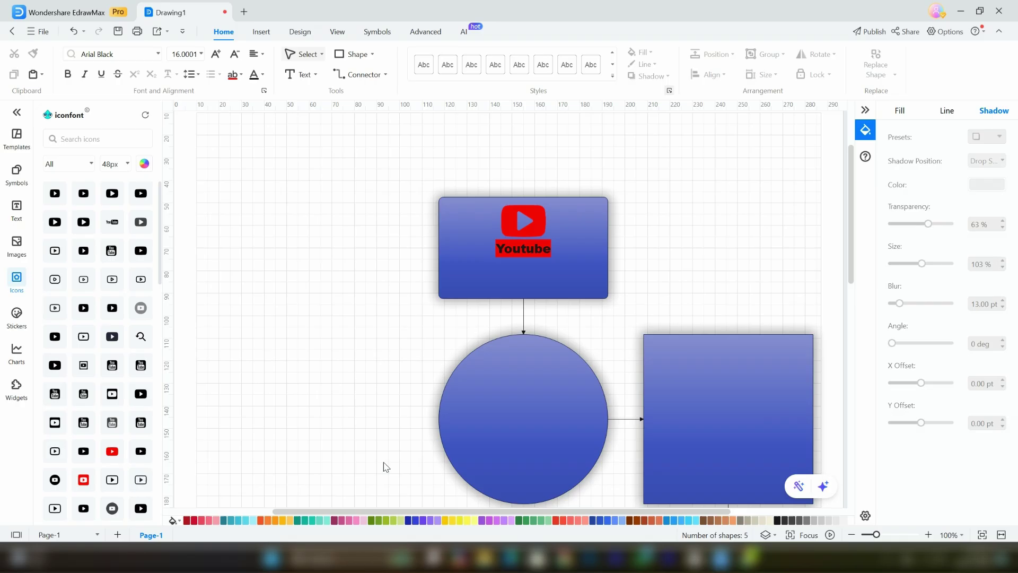
click(662, 402)
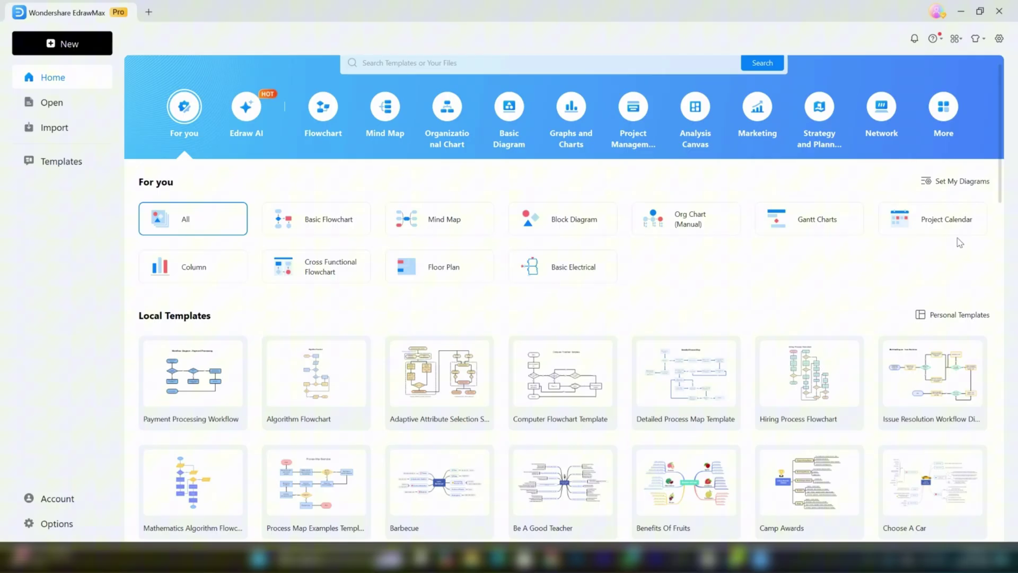
Filter to Project Calendar templates and open the Monthly course calendar template.
click(927, 218)
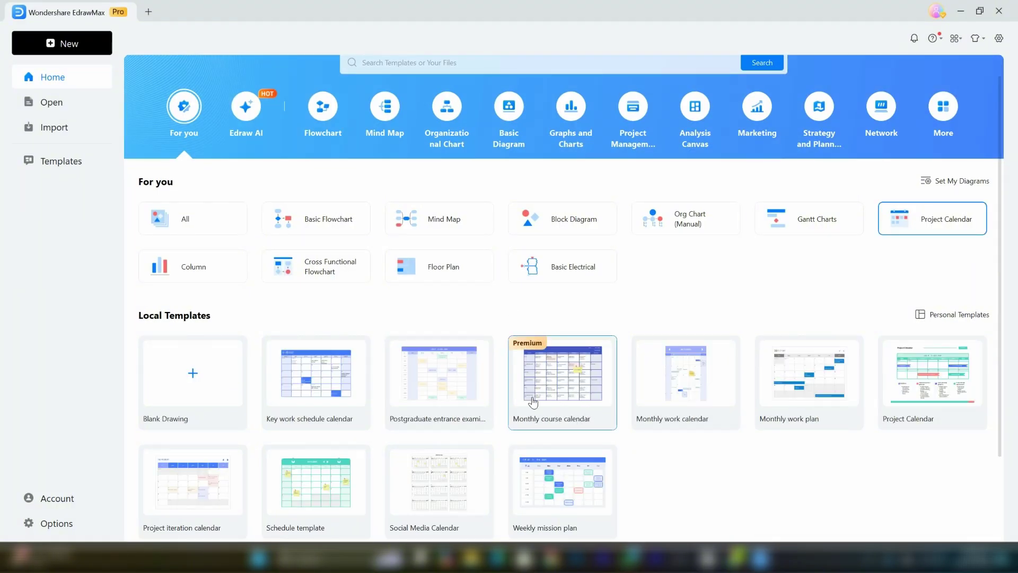
click(533, 401)
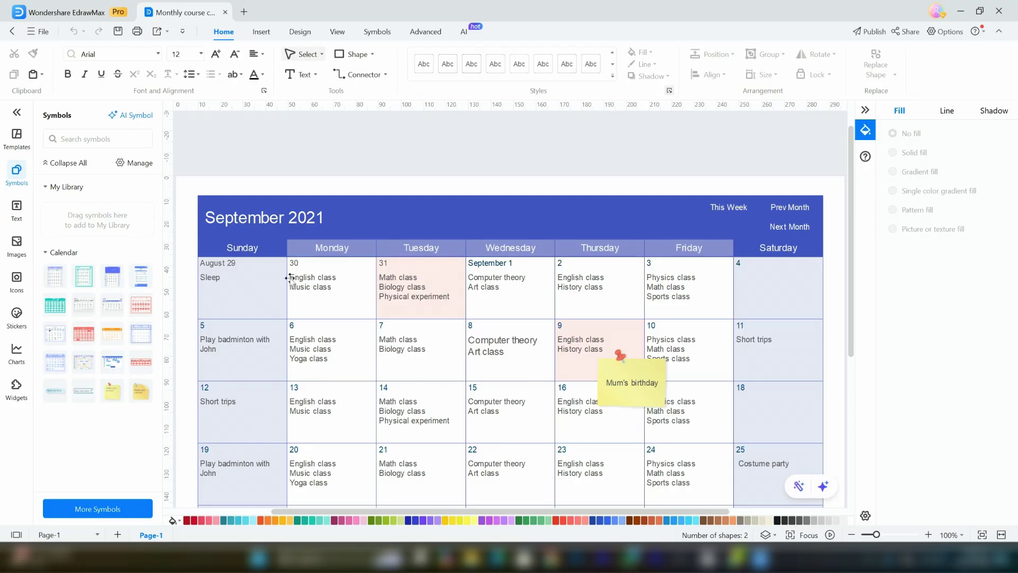
scroll(290, 277, down, 2)
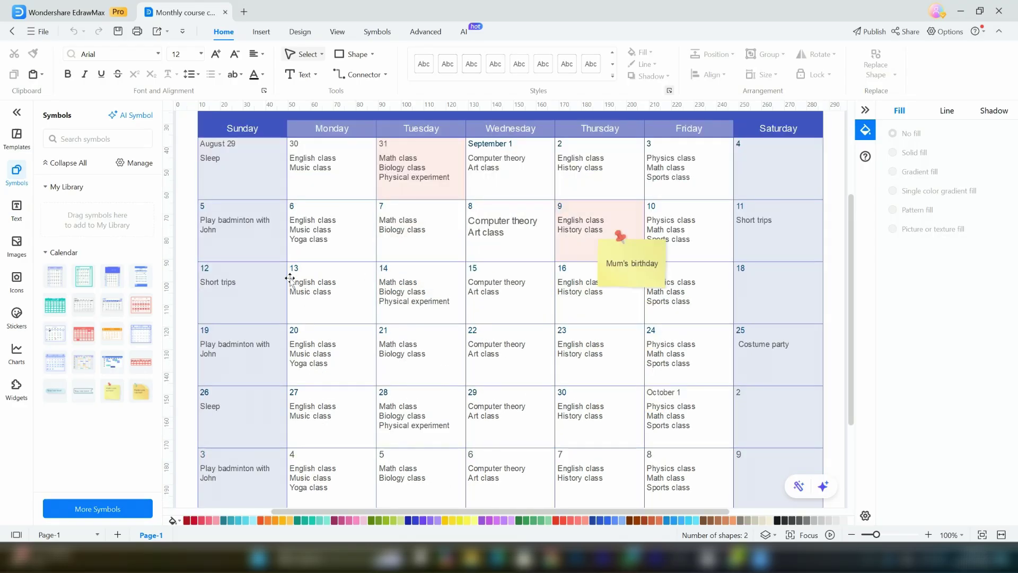
scroll(290, 276, down, 2)
scroll(320, 318, up, 4)
Edit the class entries for the 13th and 14th, then start publishing the calendar.
double_click(317, 340)
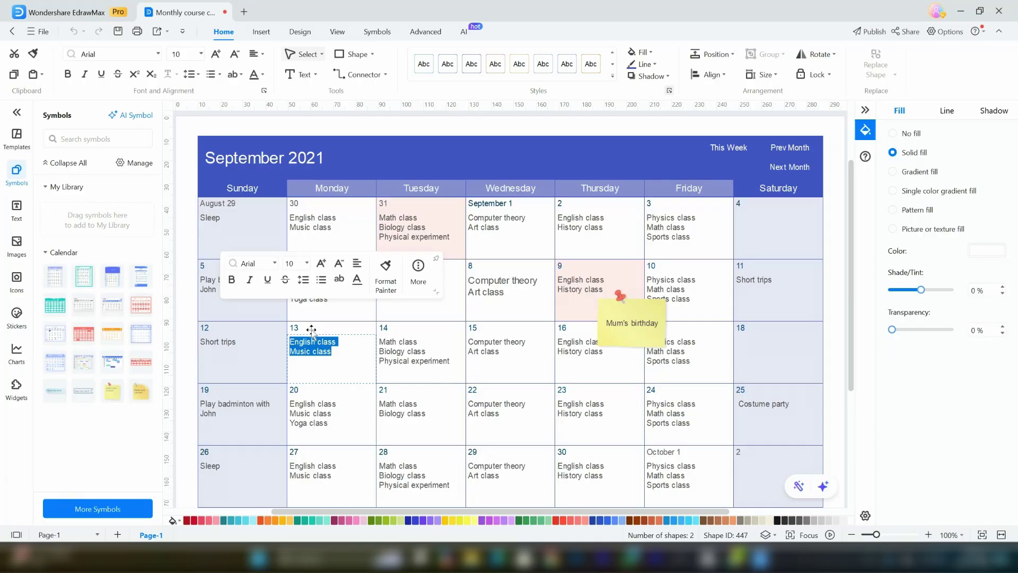
double_click(312, 330)
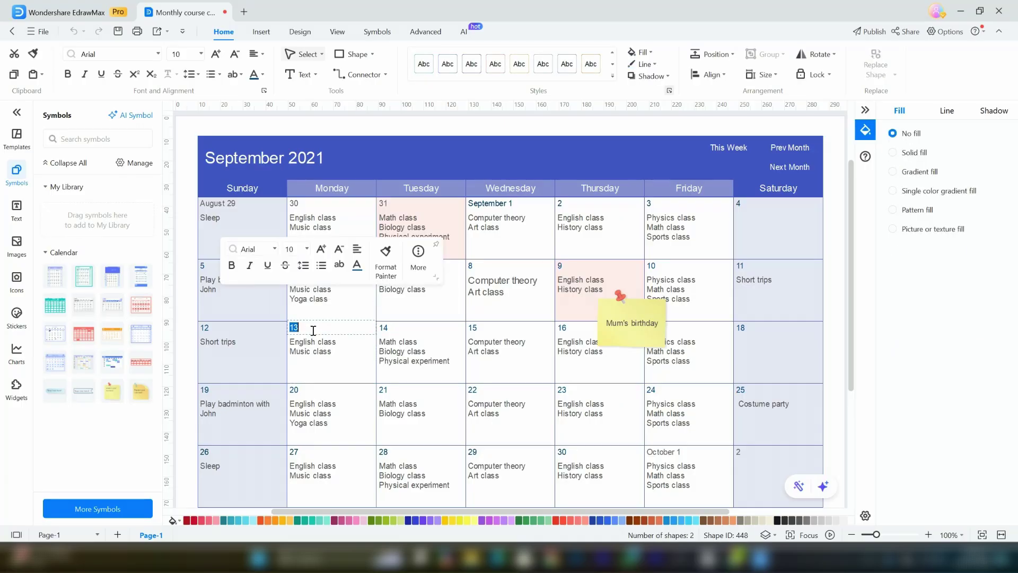
double_click(414, 358)
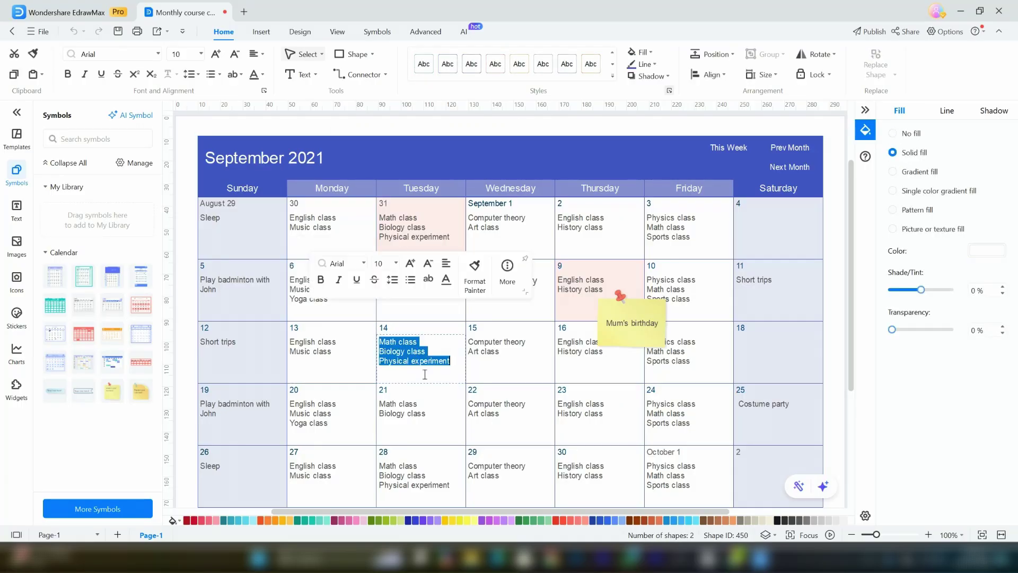
click(444, 383)
scroll(564, 390, down, 2)
scroll(564, 389, down, 2)
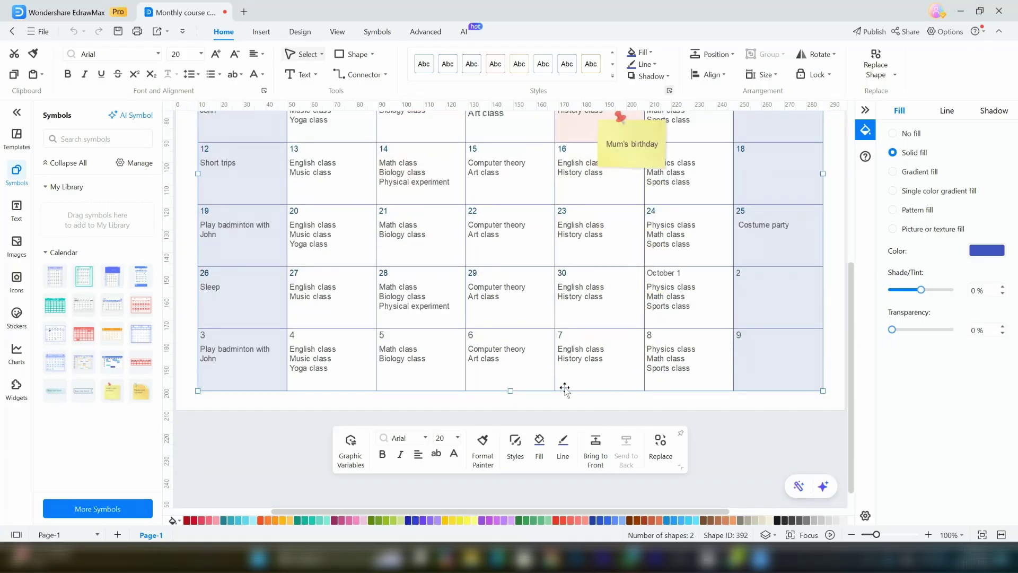
scroll(564, 390, up, 3)
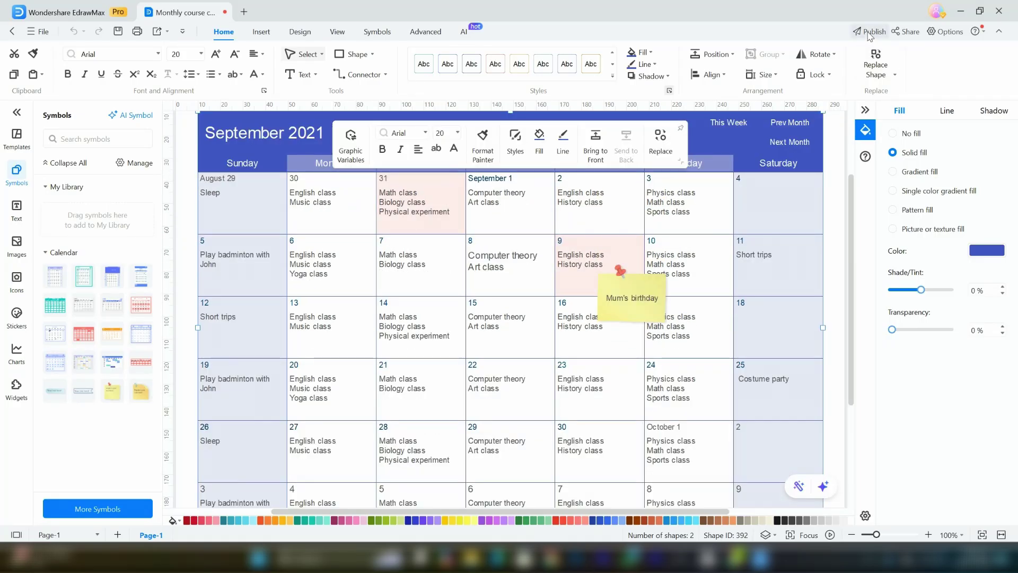
click(868, 33)
Close the publishing form, check Share invite permissions, keeping view-only, and close the sharing window.
click(717, 57)
click(901, 33)
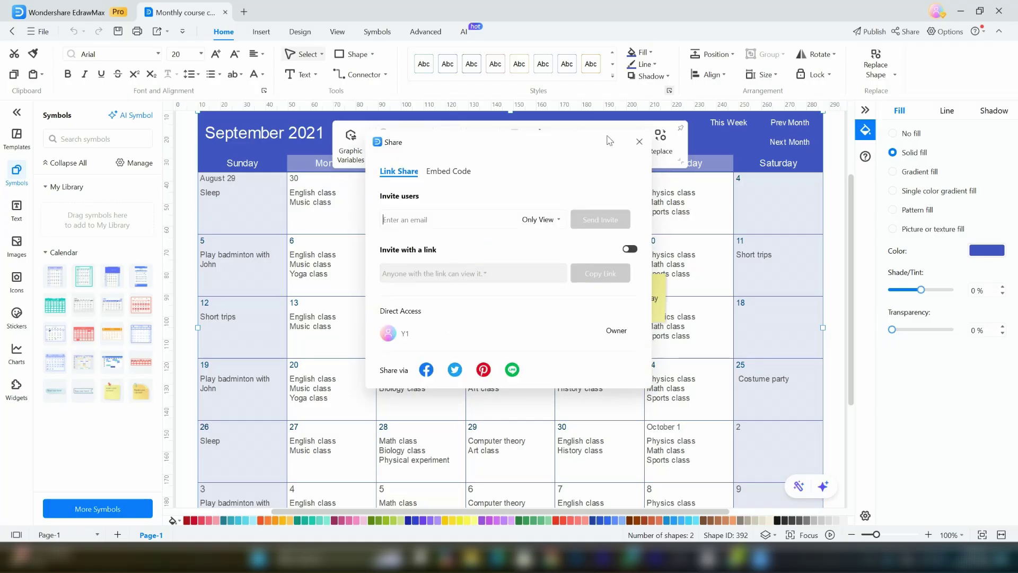
click(541, 219)
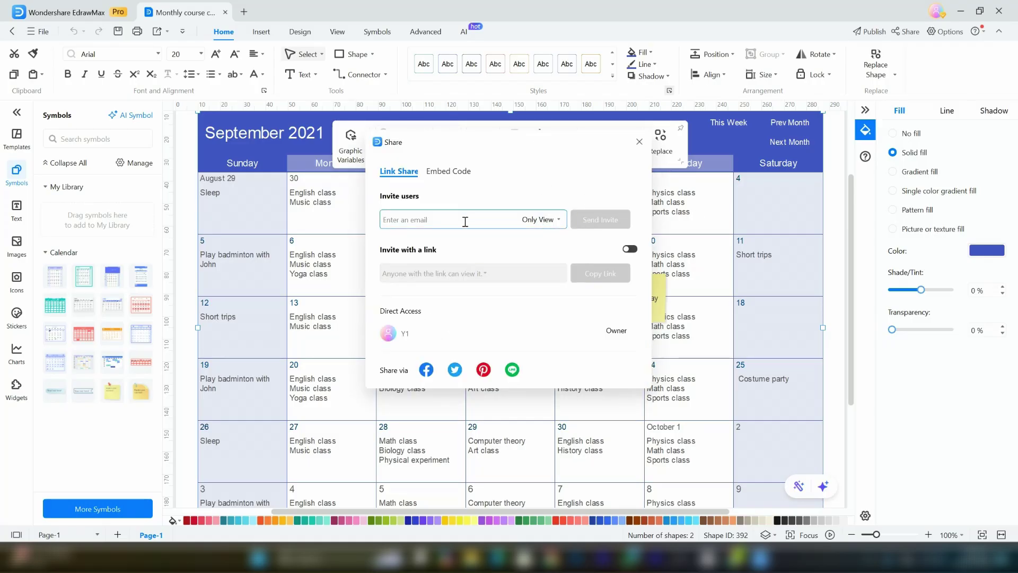
click(543, 221)
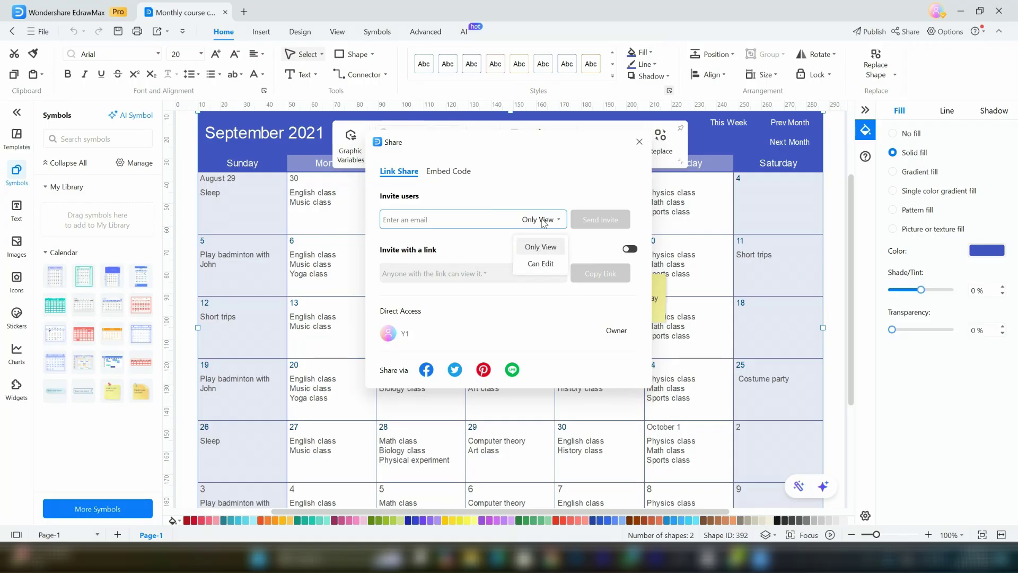
click(494, 218)
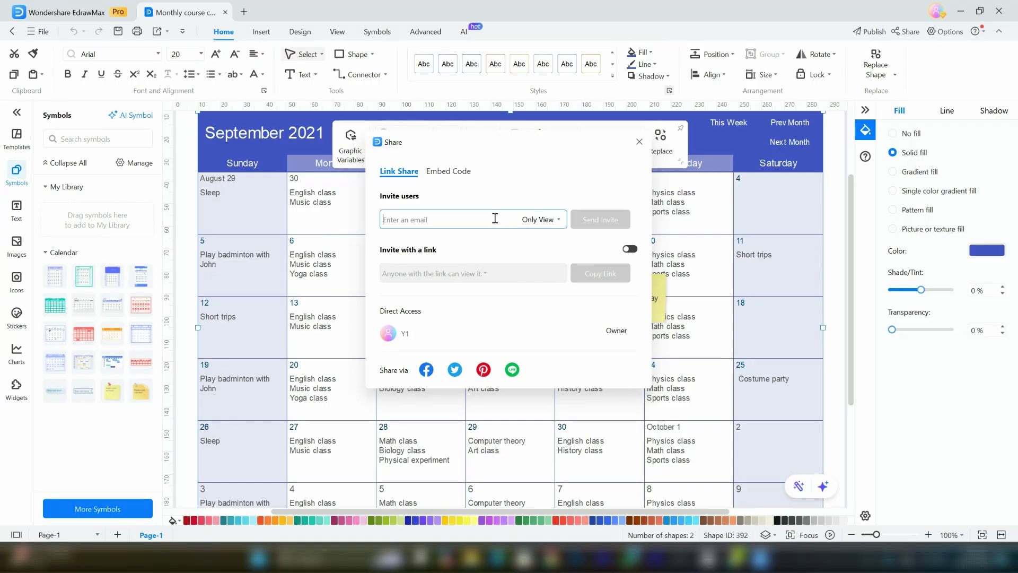
click(448, 272)
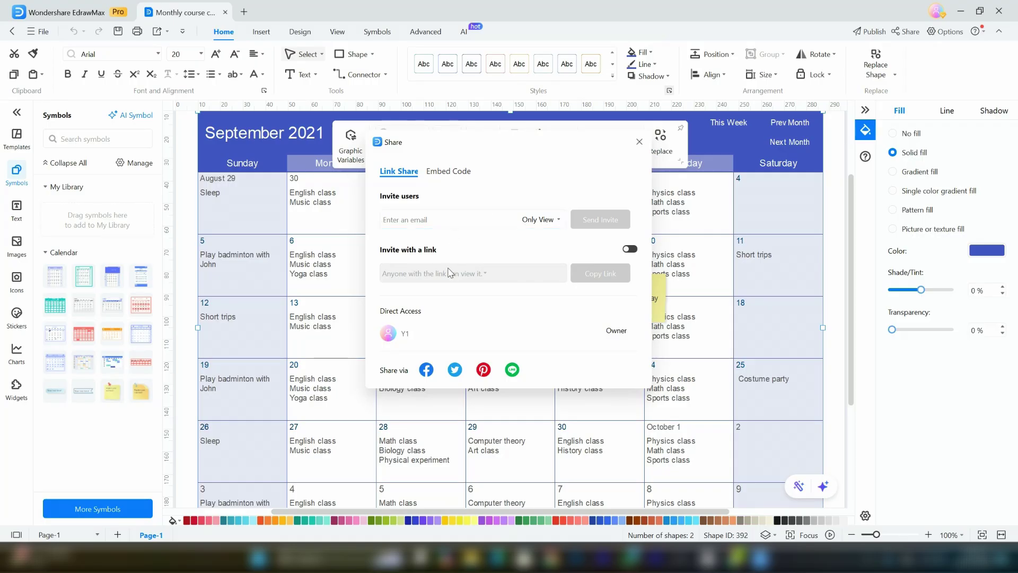
click(640, 141)
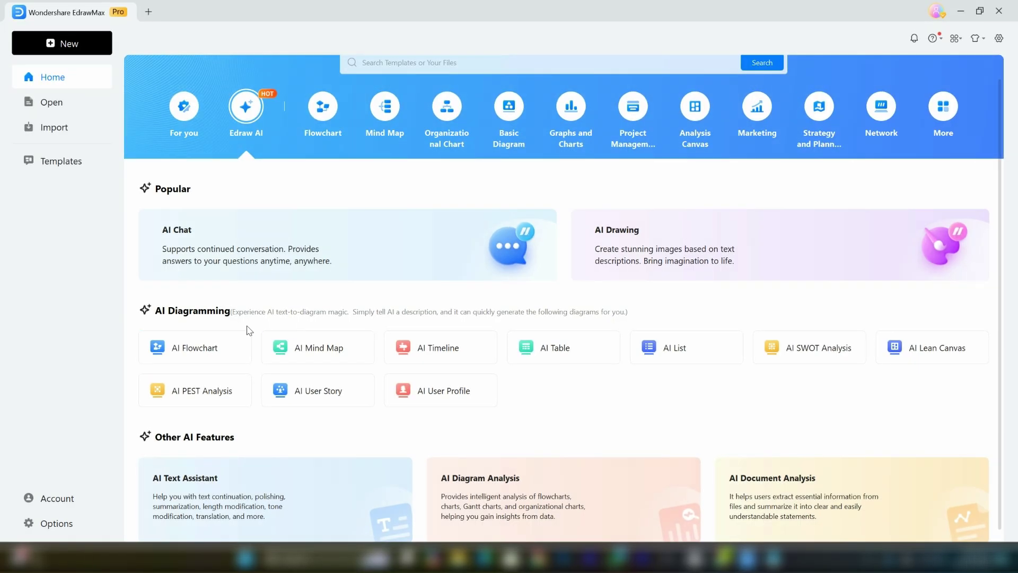
Start an AI Flowchart in a new drawing and paste the YouTube-success prompt into Edraw AI.
click(208, 350)
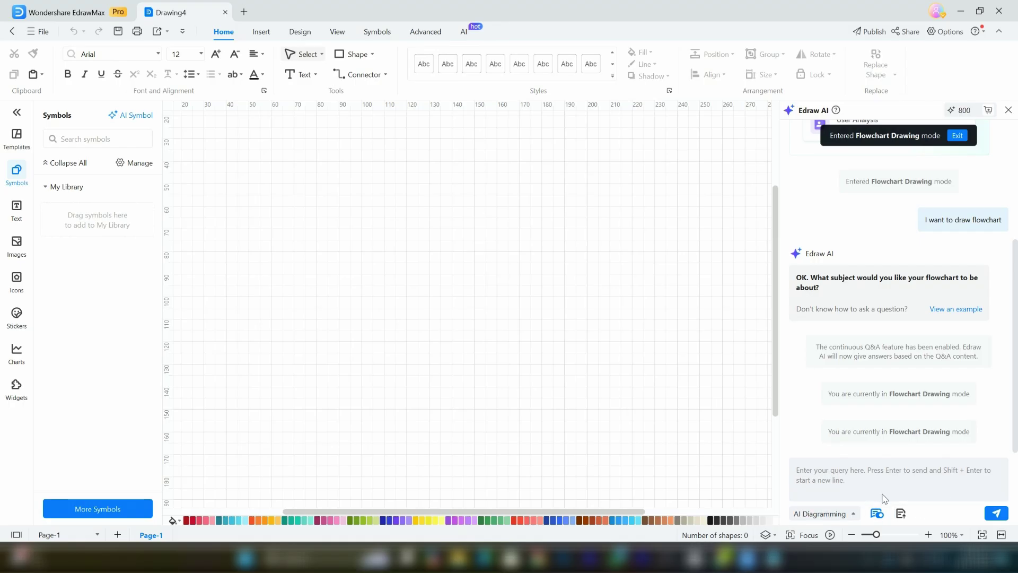
click(810, 469)
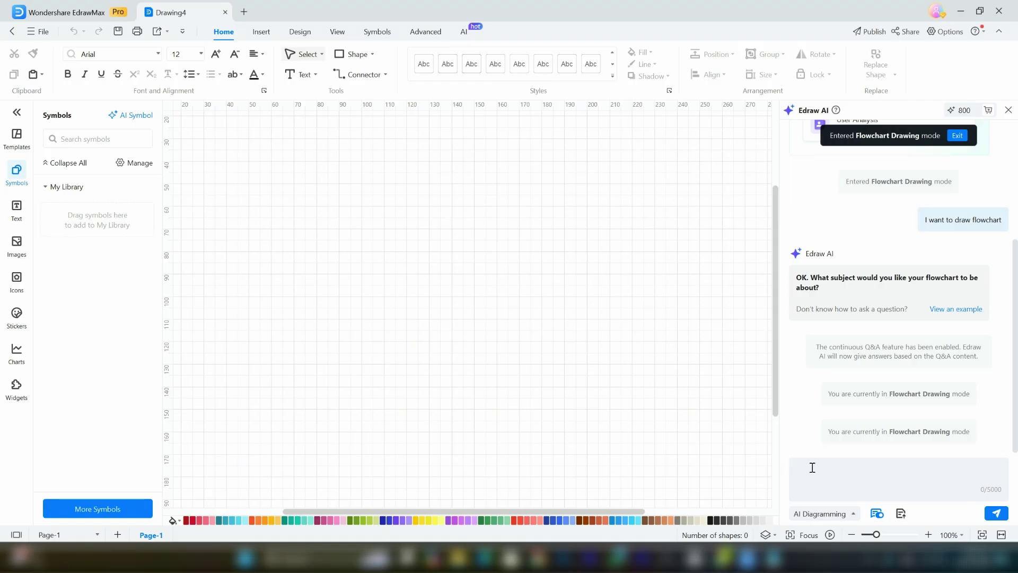
text(Create a flowchart illustrating the steps to achieve YouTube success. Include steps like 'Start Channel,' 'Choose Niche,' 'Create Content,' 'Optimize for SEO,' 'Engage Audience,' 'Monetize,' and 'Scale Channel,' with labeled nodes and arrows connecting them in a clean, organized design.)
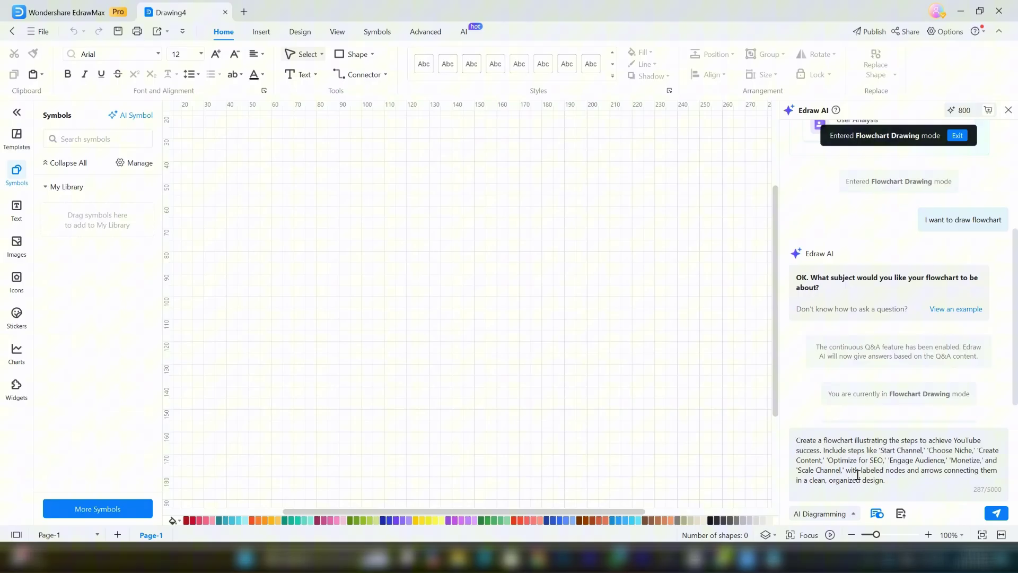
Send the prompt to generate the eight-step YouTube-success flowchart.
click(996, 513)
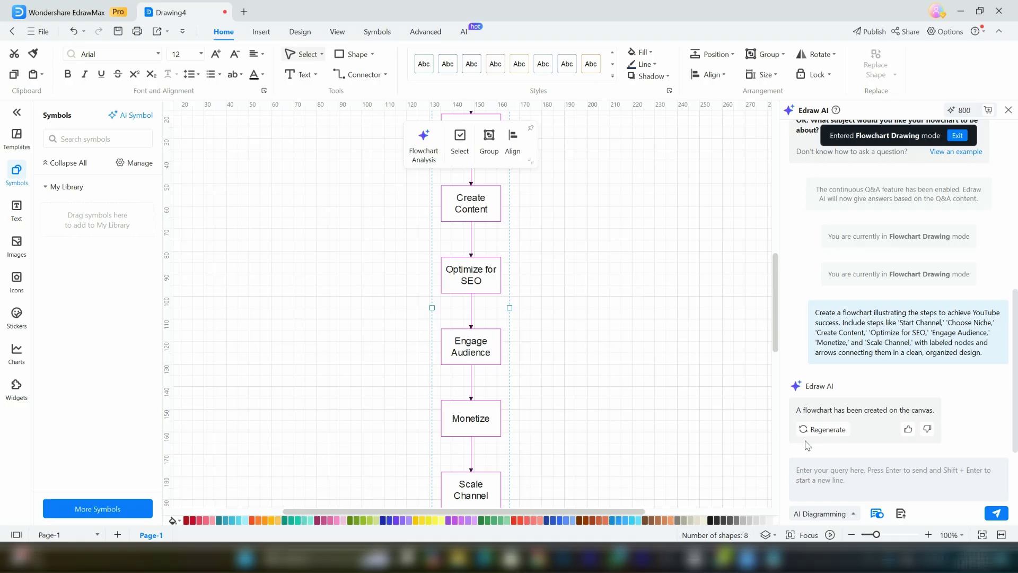
scroll(596, 278, up, 3)
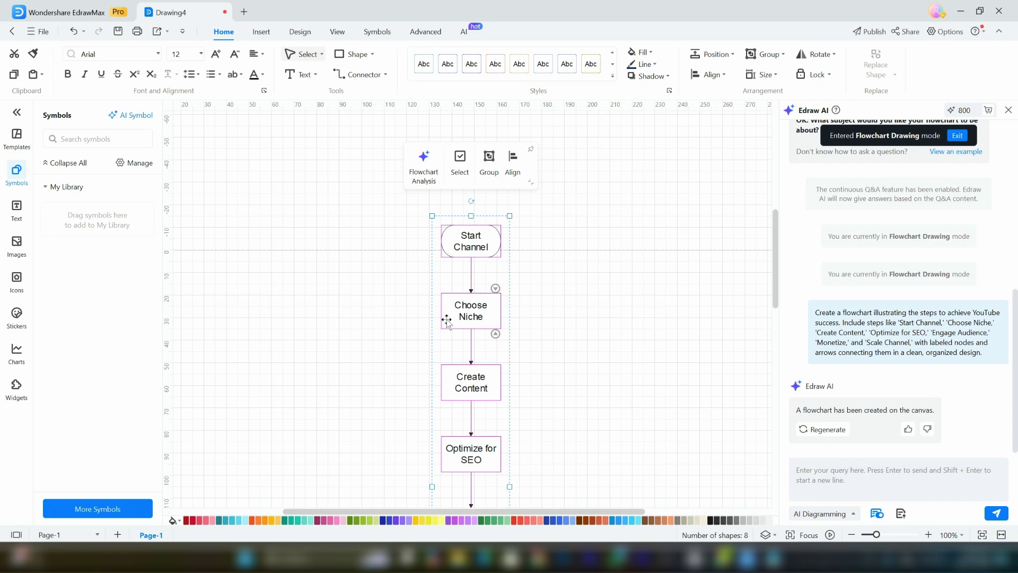
scroll(448, 321, down, 1)
scroll(448, 321, down, 5)
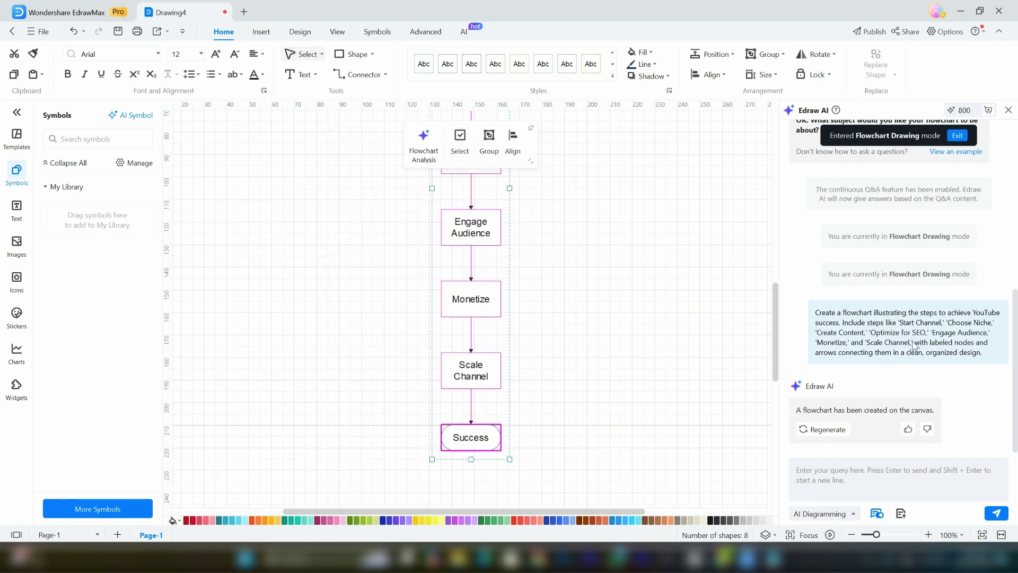
scroll(557, 387, up, 4)
scroll(558, 387, up, 1)
Edit the Start Channel step's text, then select the Create Content step.
double_click(478, 179)
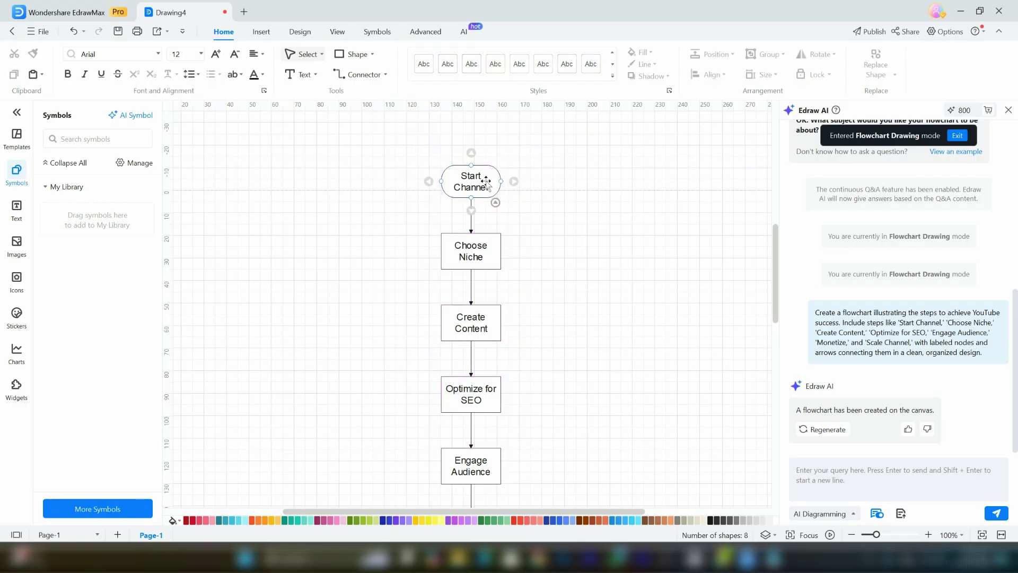
key(Escape)
click(496, 319)
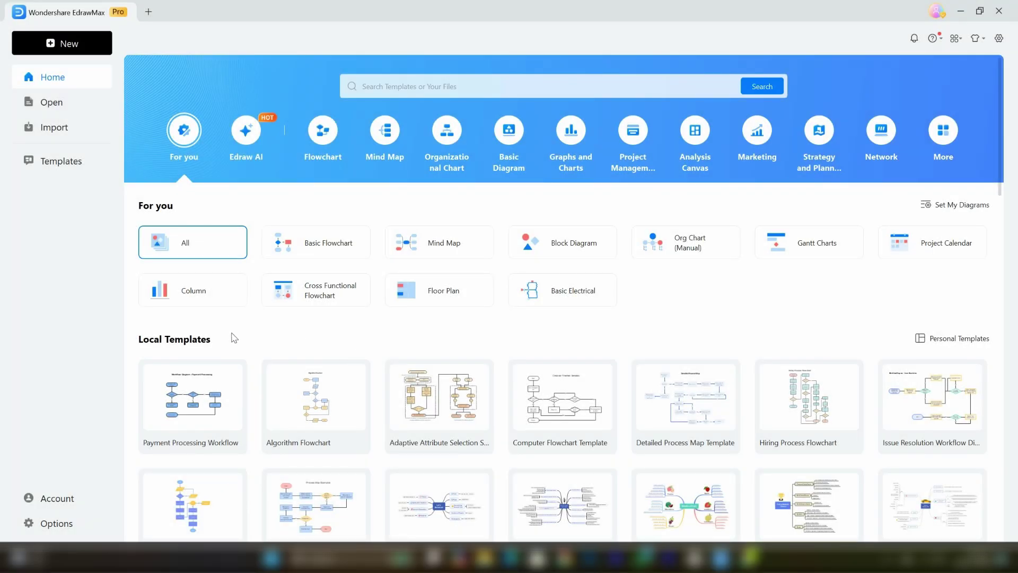
Show the Edraw AI category on the home screen and start AI Document Analysis.
click(246, 130)
scroll(609, 470, down, 1)
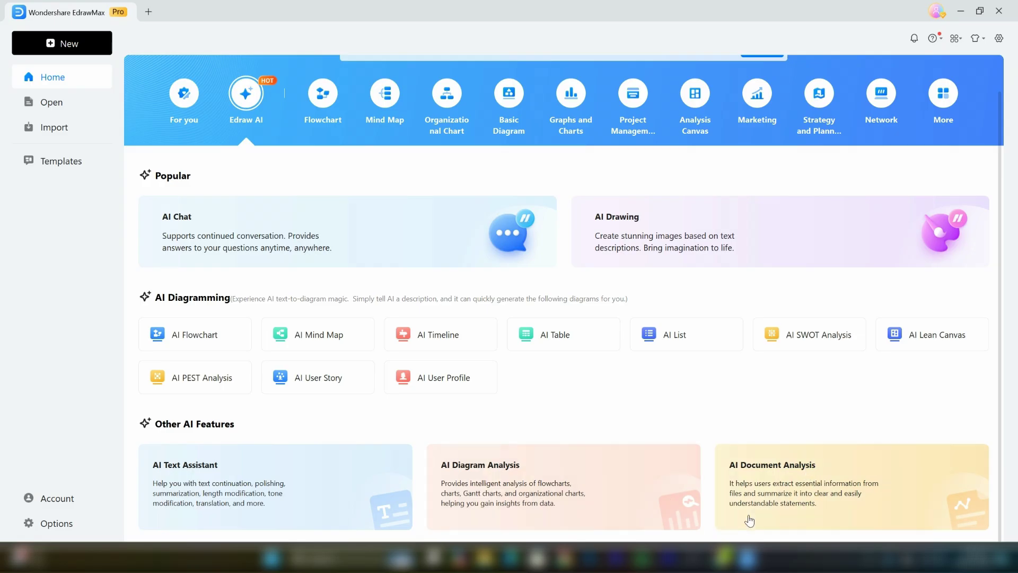
click(779, 502)
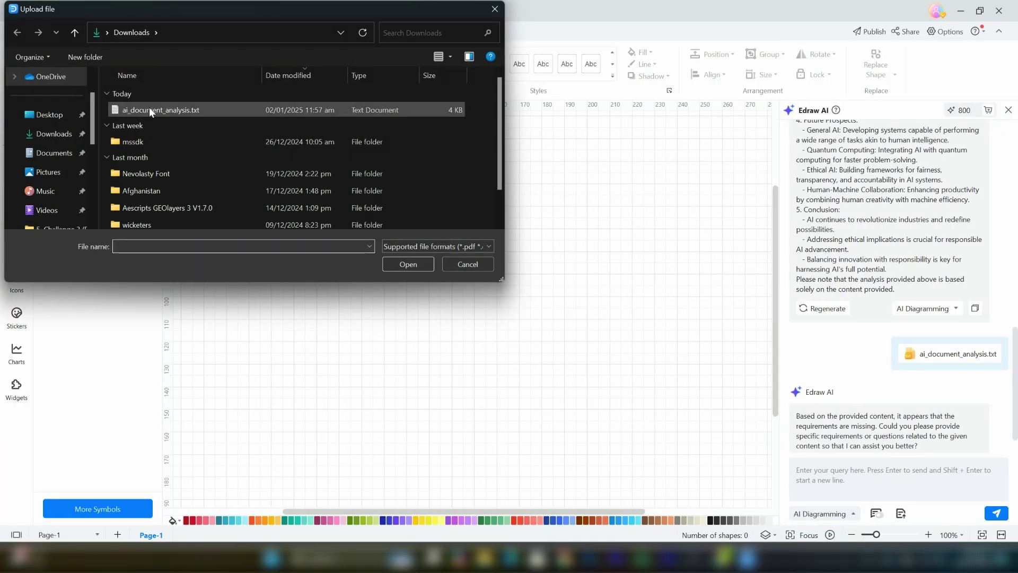
Have the AI analyse ai_document_analysis.txt and turn its Evolution of AI answer into a 26-shape list diagram.
double_click(134, 110)
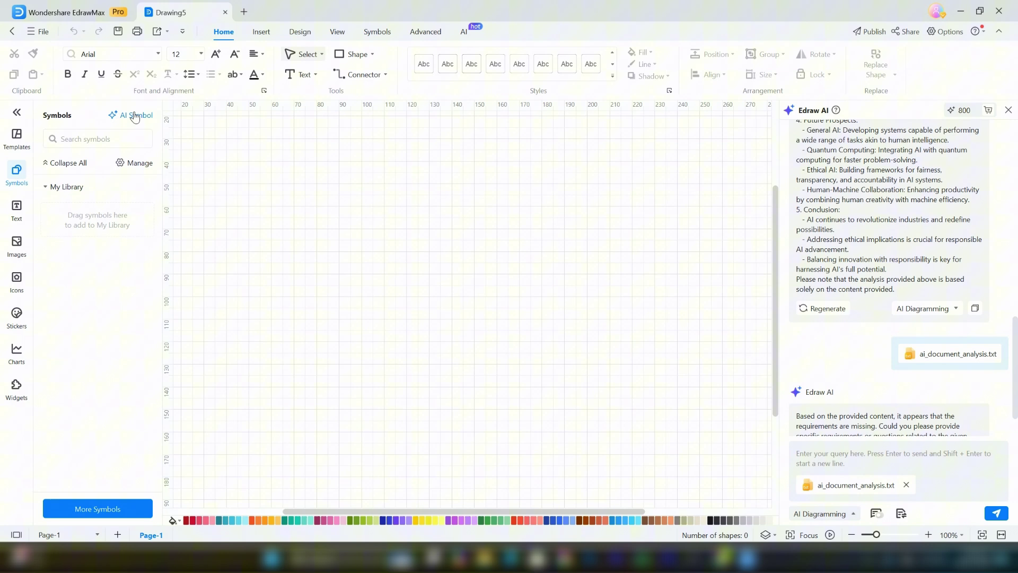
click(997, 513)
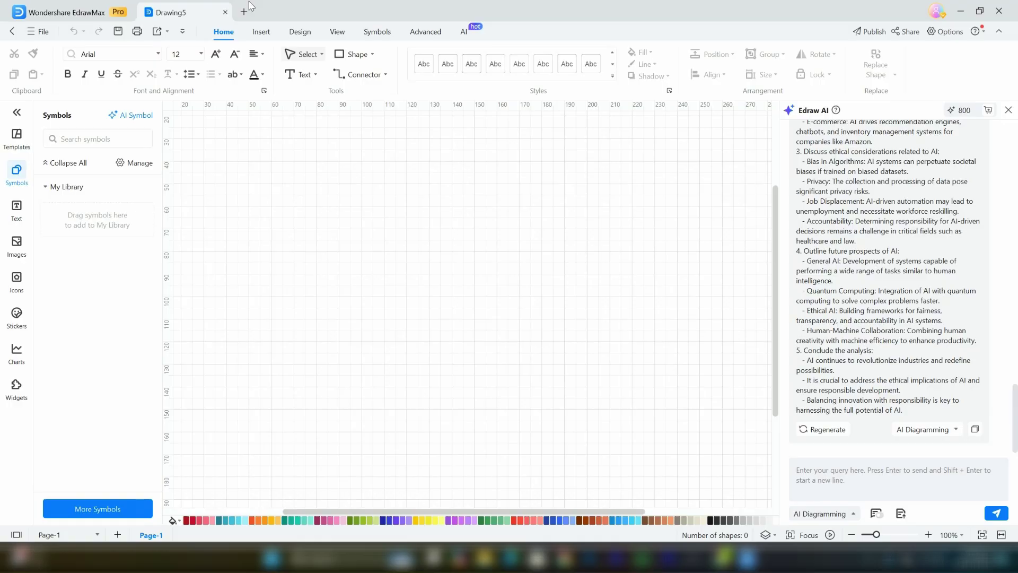
click(923, 431)
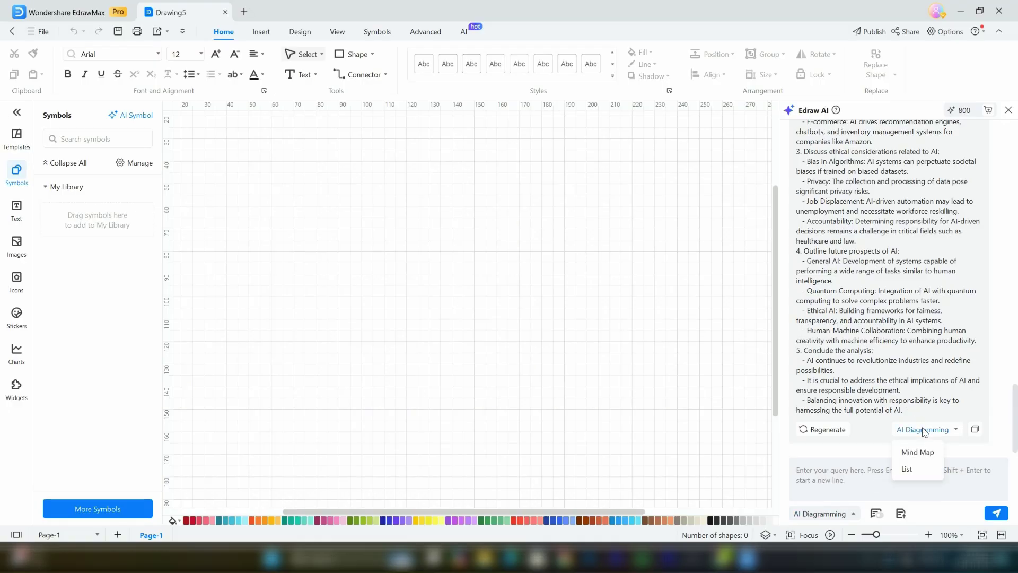
click(907, 469)
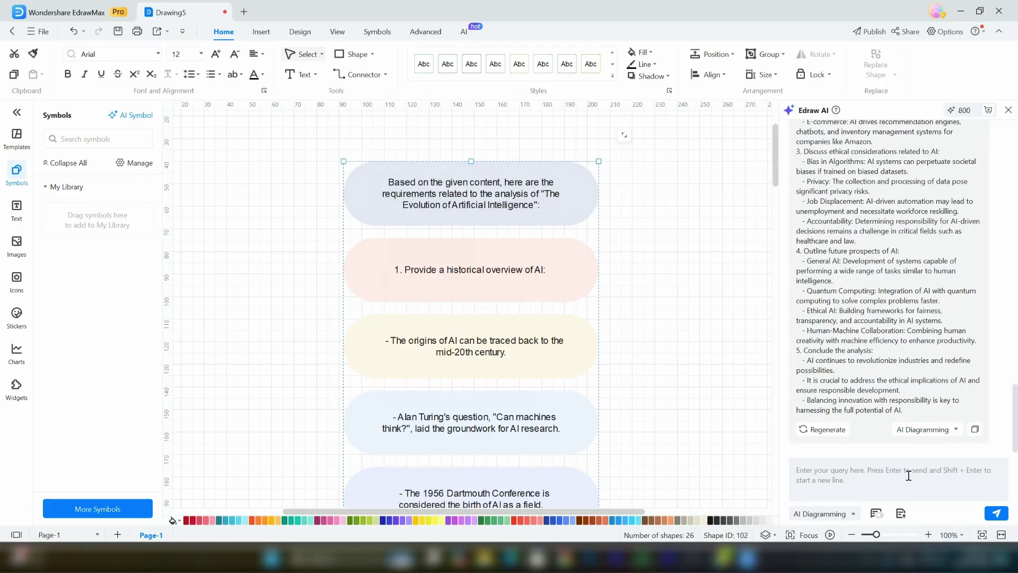
scroll(418, 306, down, 5)
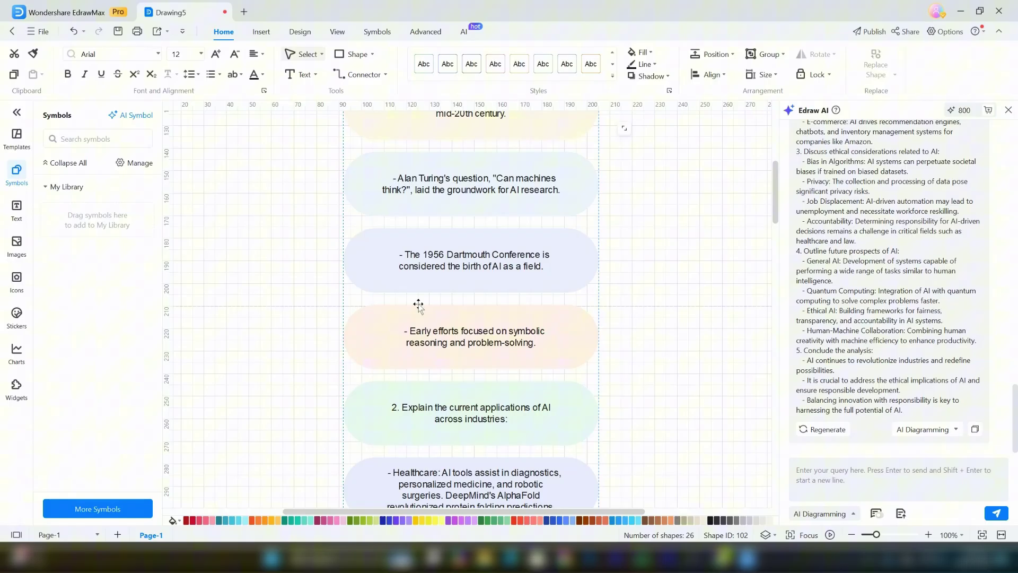
scroll(273, 427, down, 5)
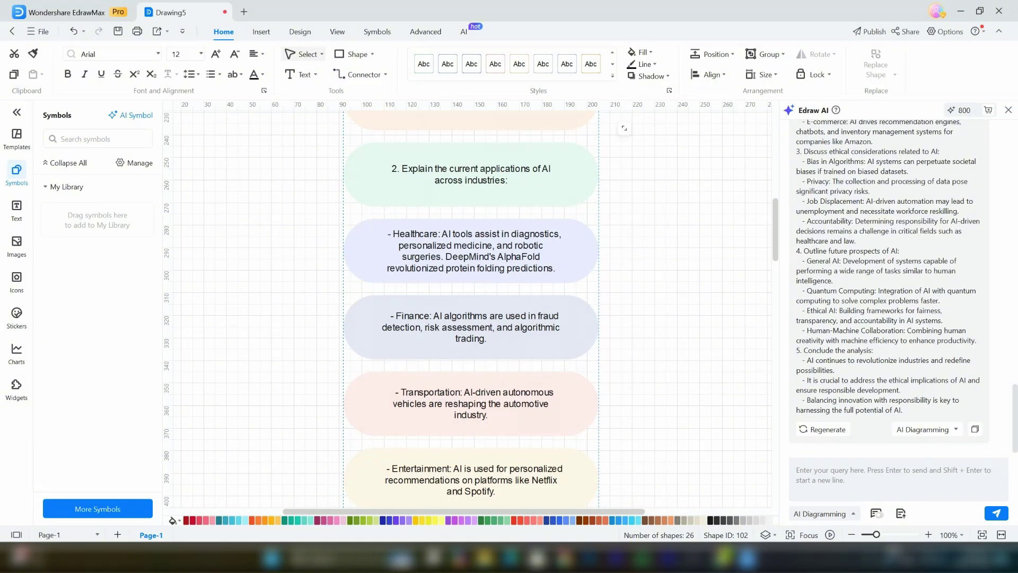
Generate a mind map from the AI answer, centred on ai_document_analysis with each analysis point as a branch.
click(912, 430)
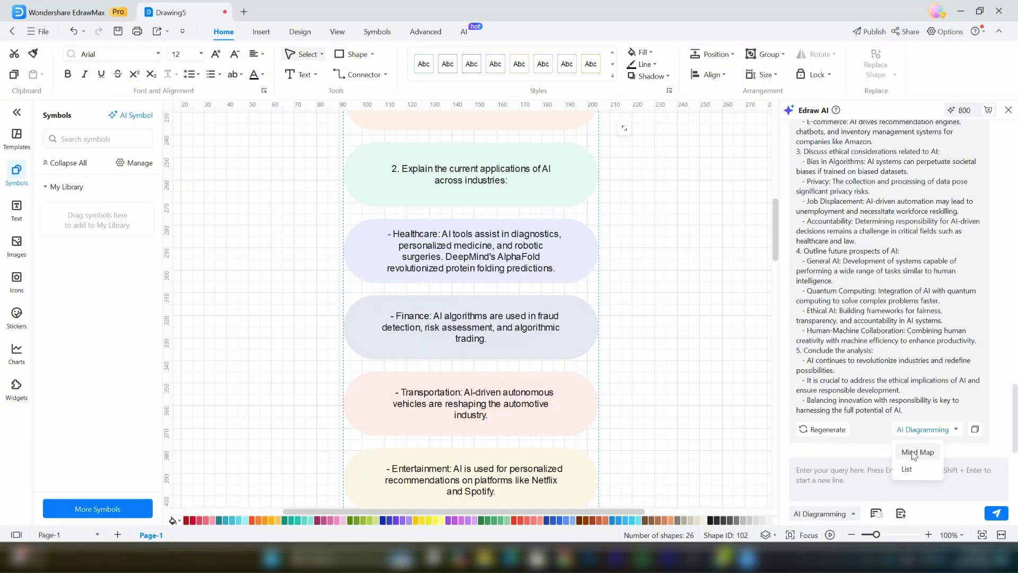
click(914, 453)
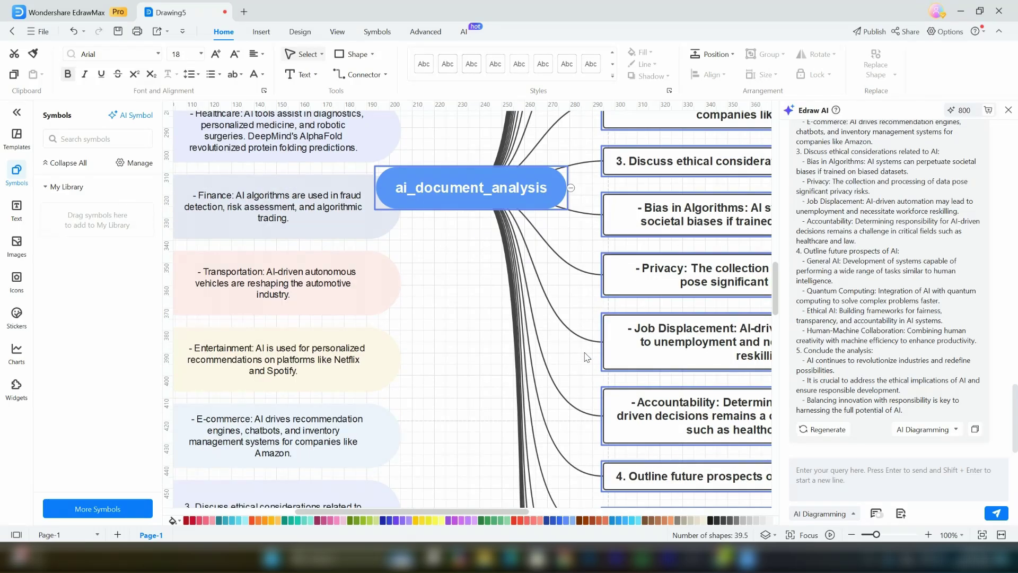
scroll(587, 357, down, 4)
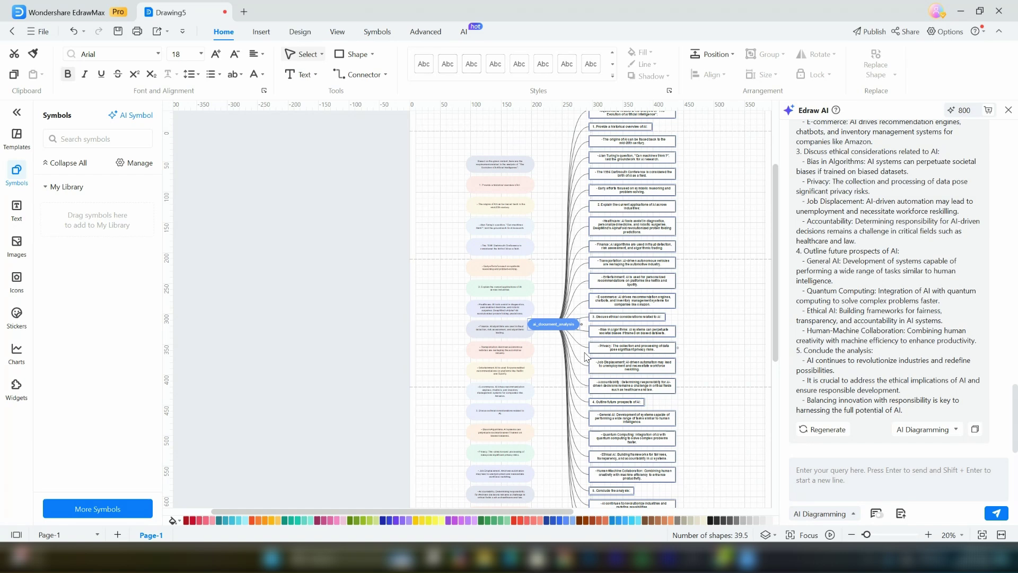
scroll(657, 430, up, 1)
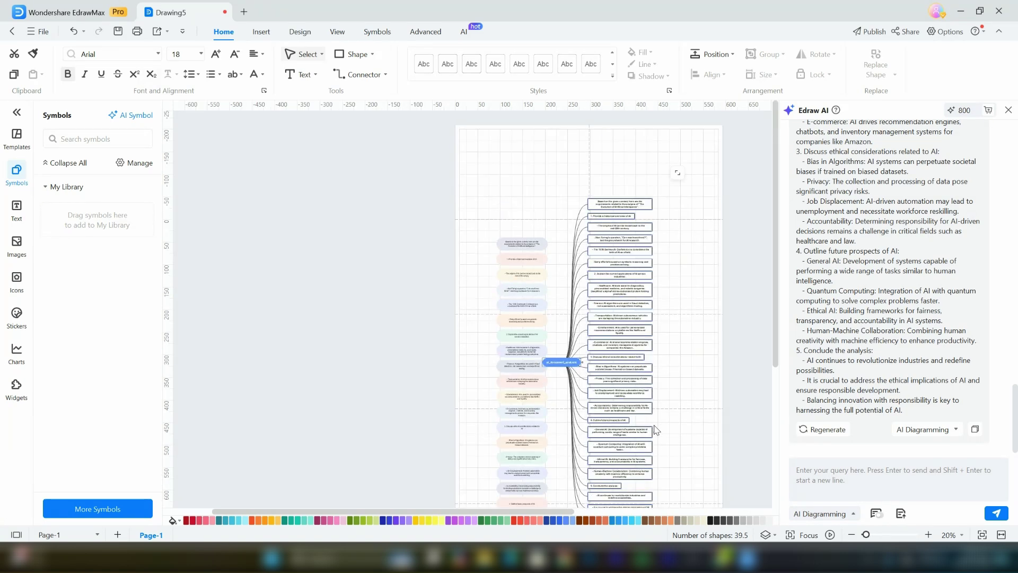
scroll(657, 409, up, 4)
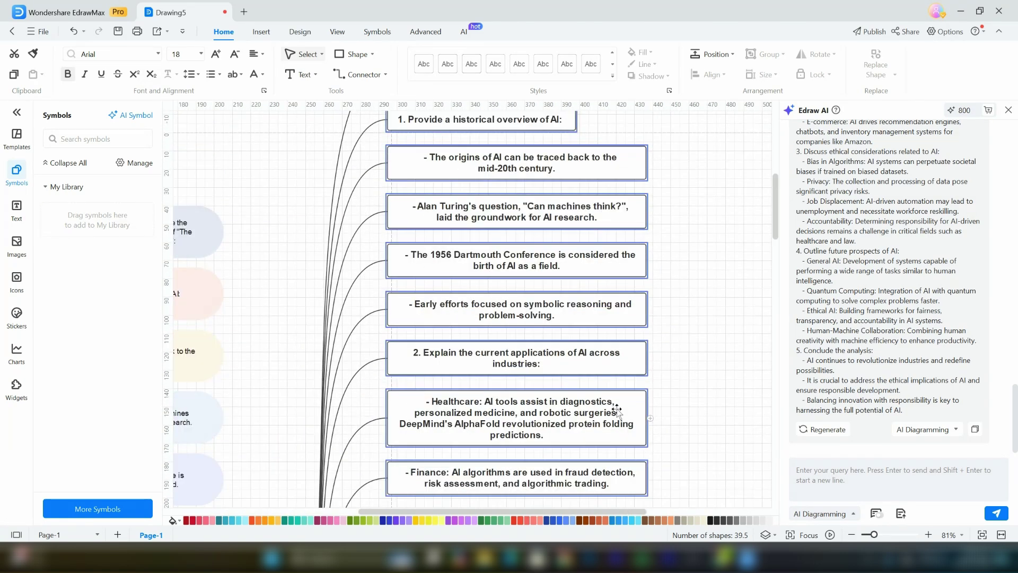
scroll(620, 414, down, 5)
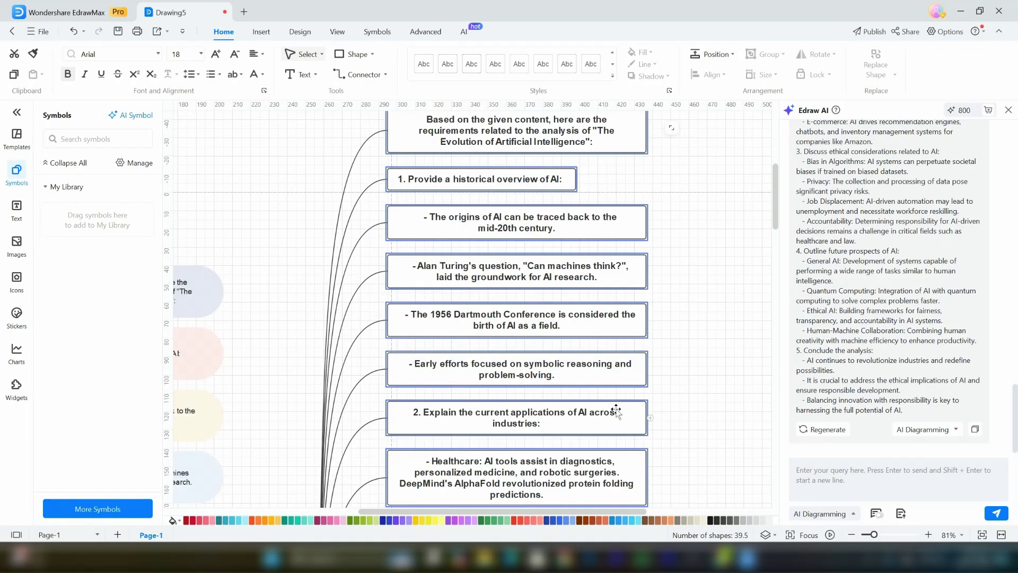